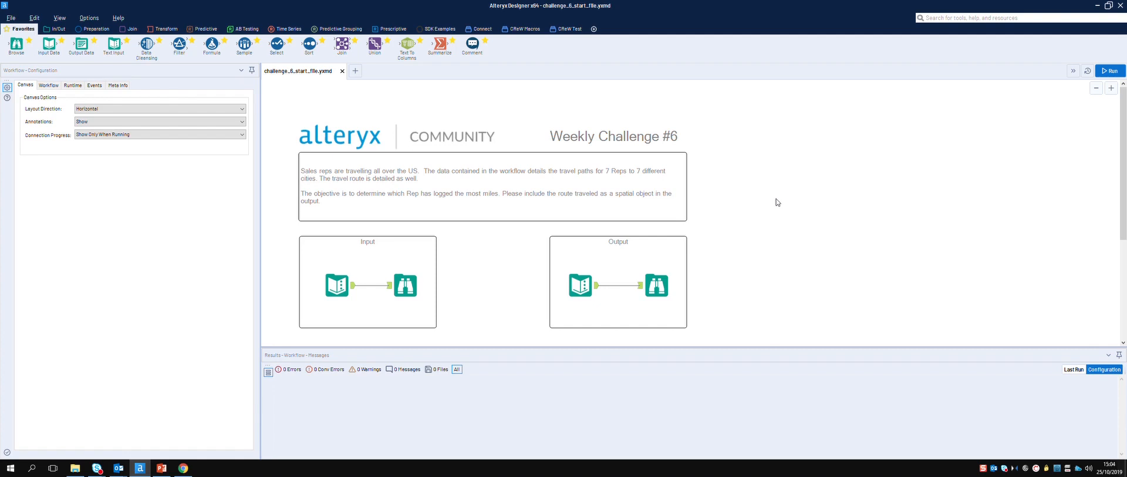
Examine the travel data in the Input section and run the workflow to view its points on the map
left_click(356, 289)
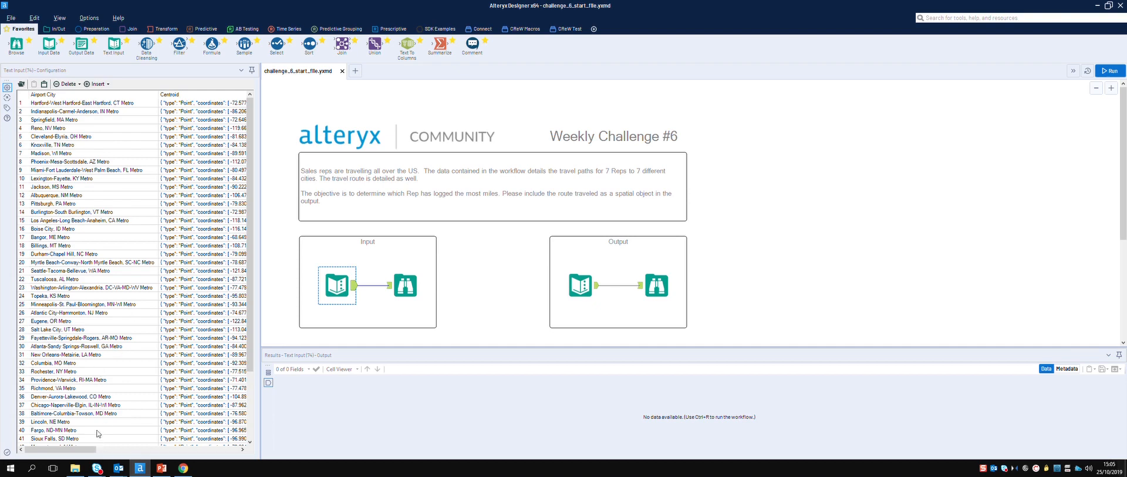
left_click_drag(81, 450, 102, 451)
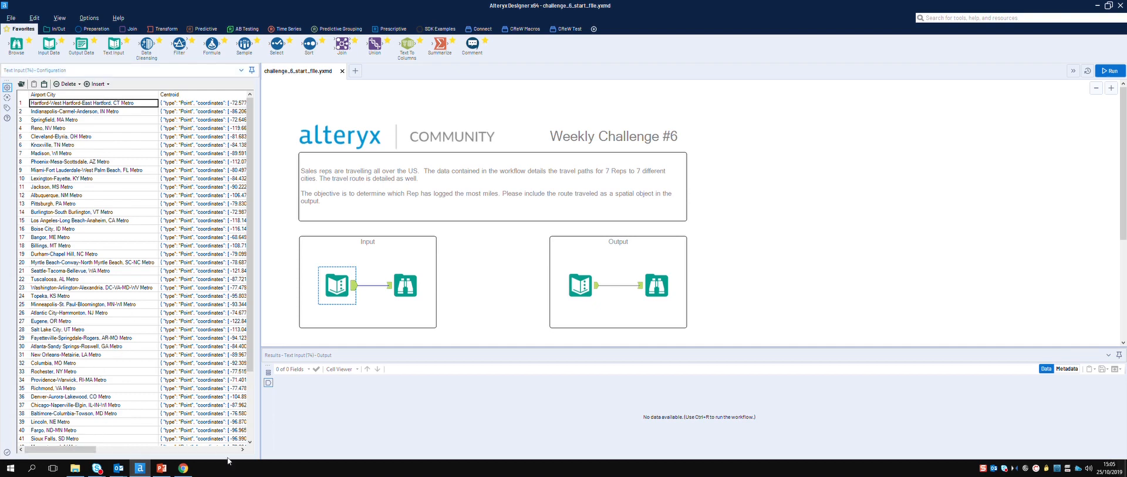
left_click(243, 449)
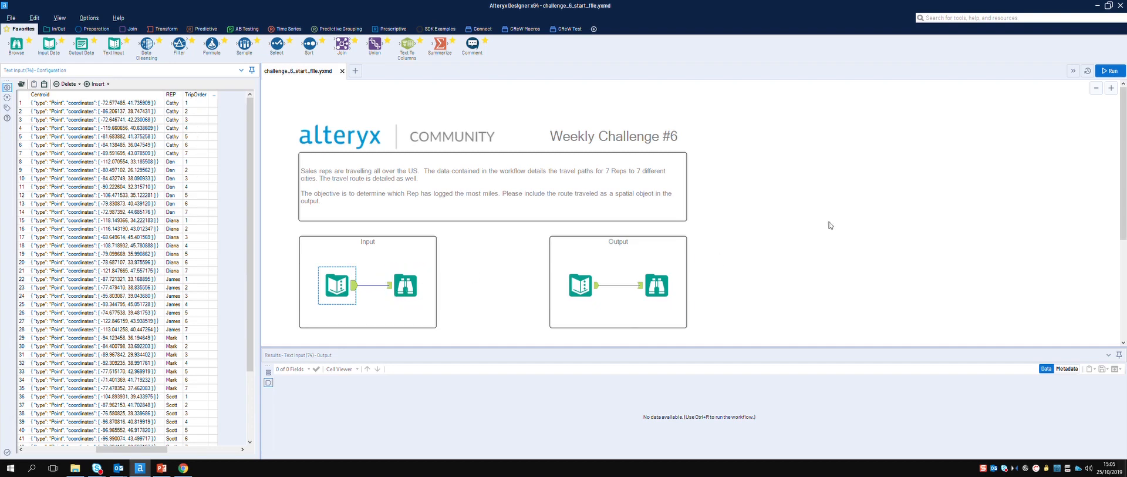
left_click(1112, 70)
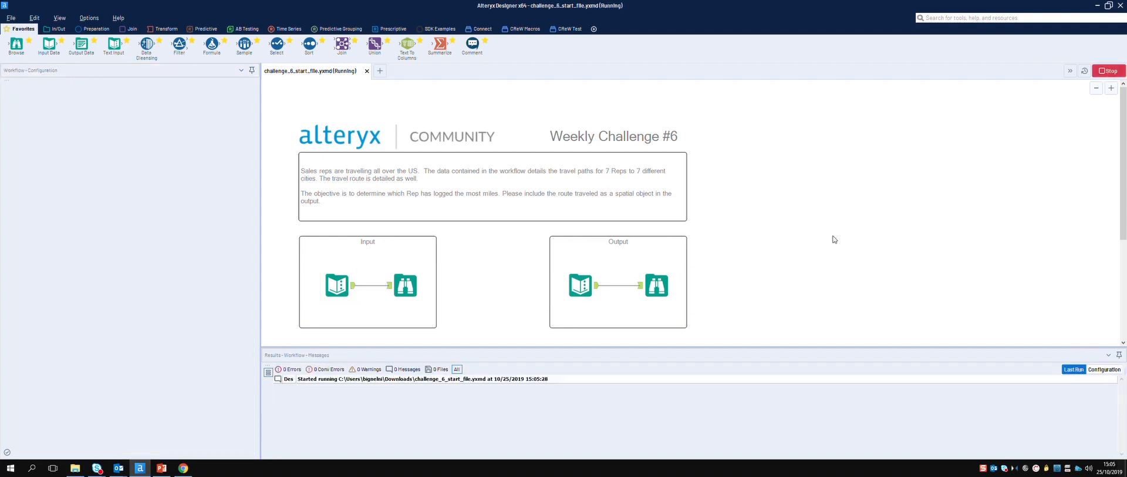
left_click(425, 290)
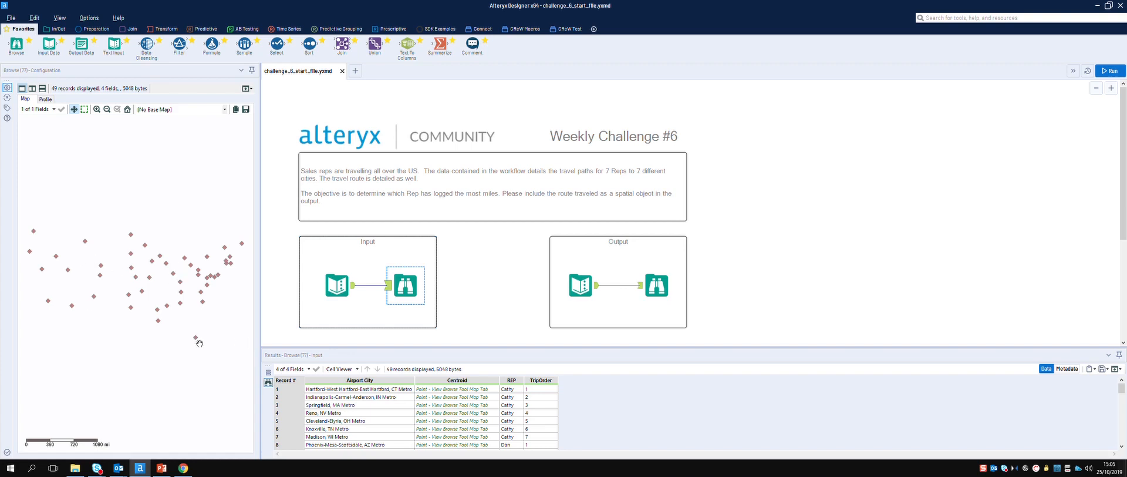
Examine the expected results in the Output section, highlighting several reps' routes and the record with the longest mileage
left_click(656, 284)
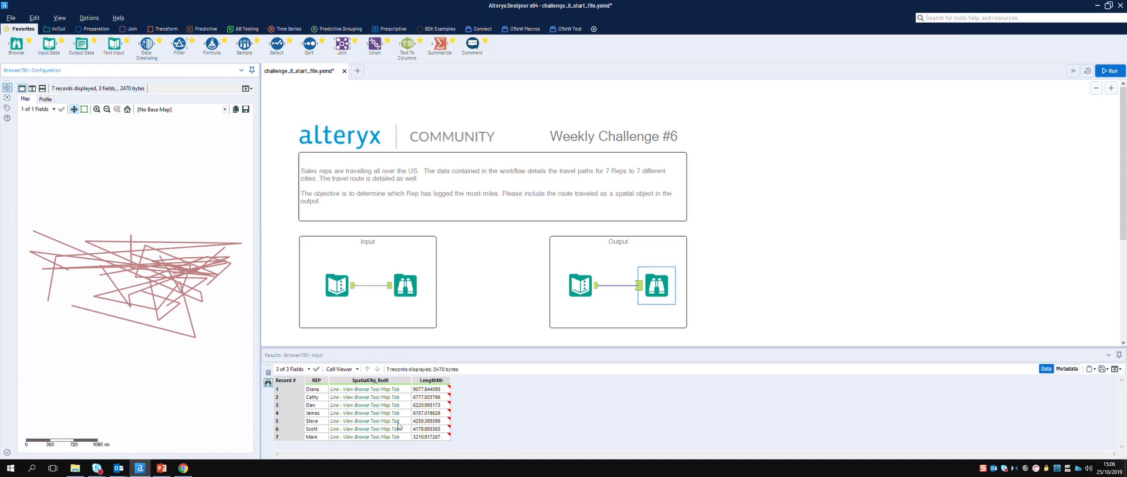
left_click(362, 391)
left_click(364, 405)
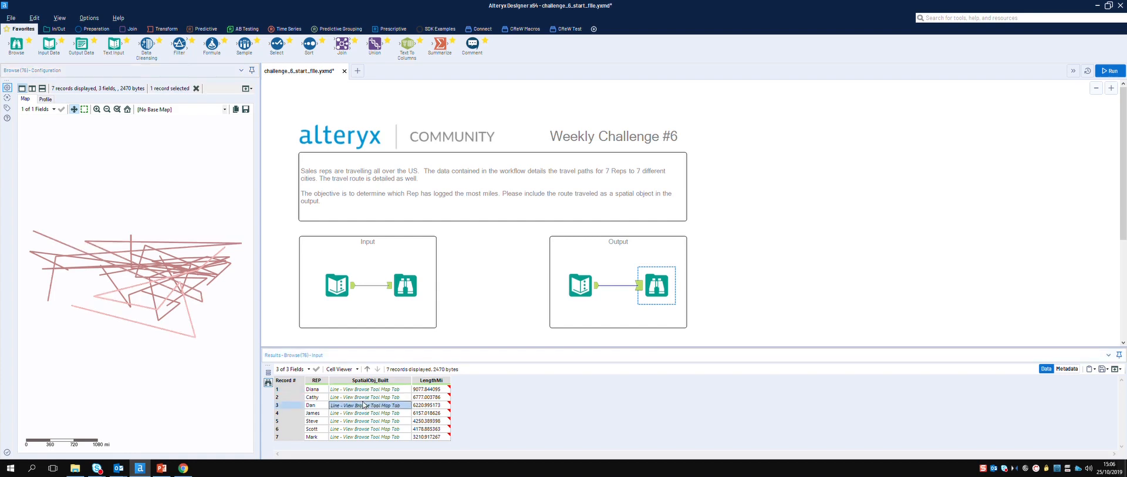
left_click(363, 414)
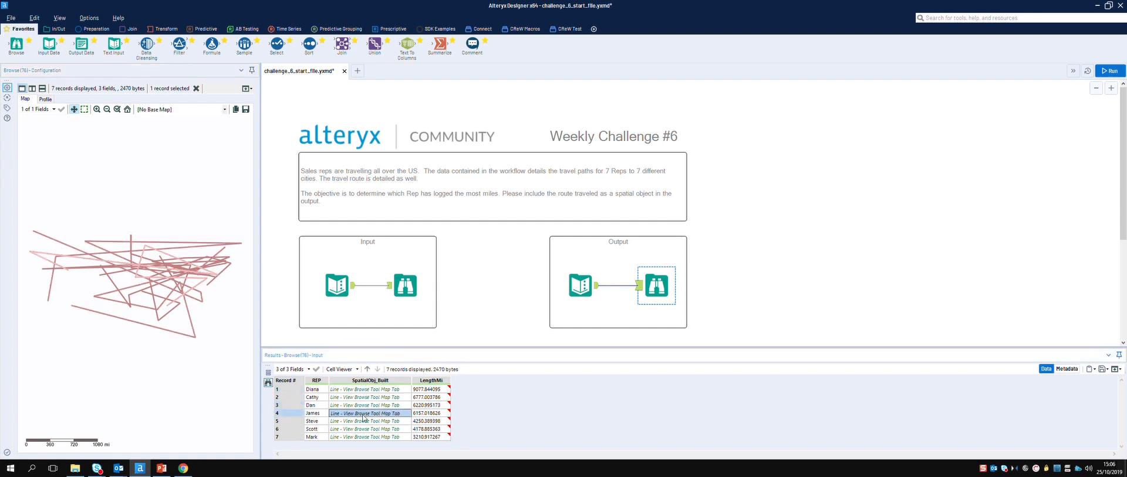
left_click(433, 389)
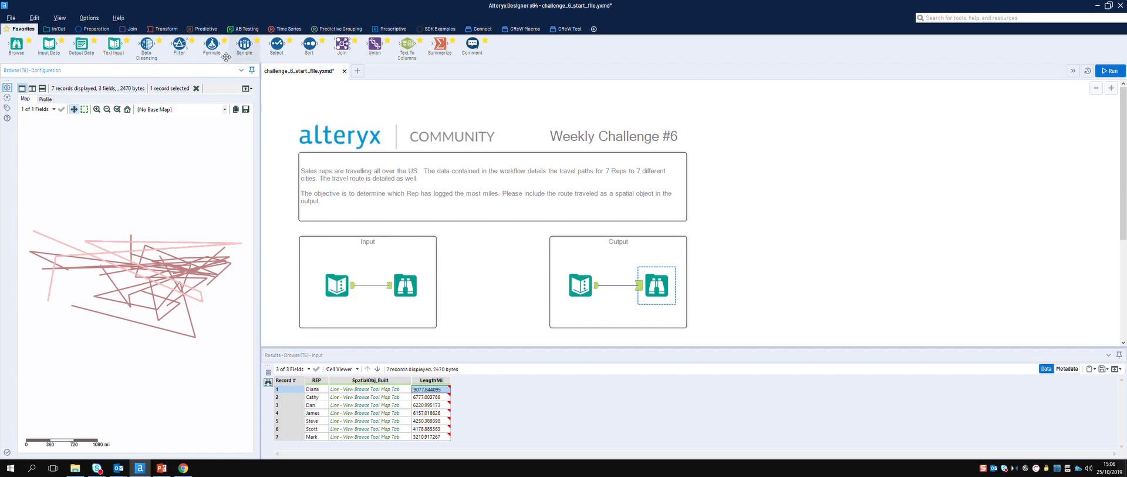
Add the Spatial category to the tool palette and show its tools
left_click(595, 29)
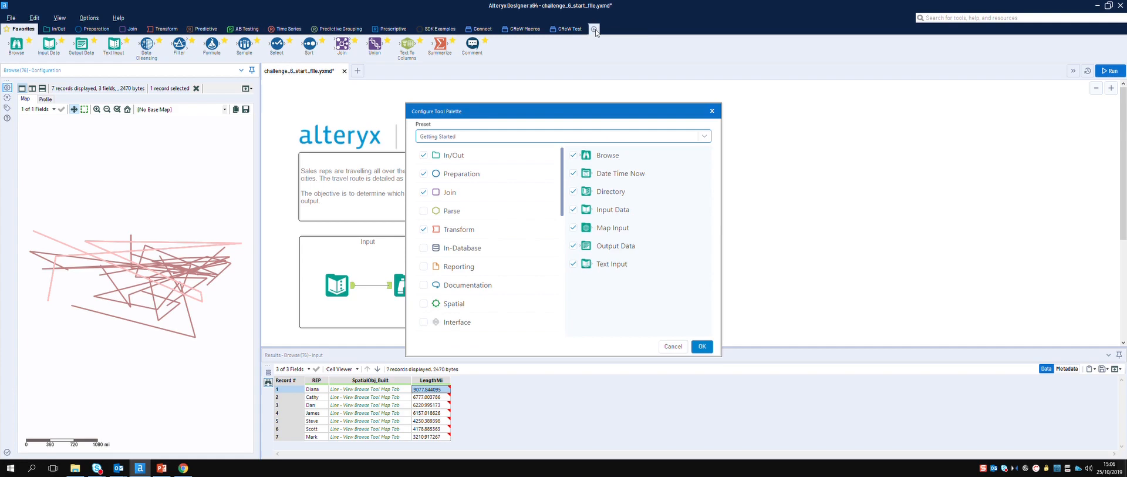
left_click(492, 306)
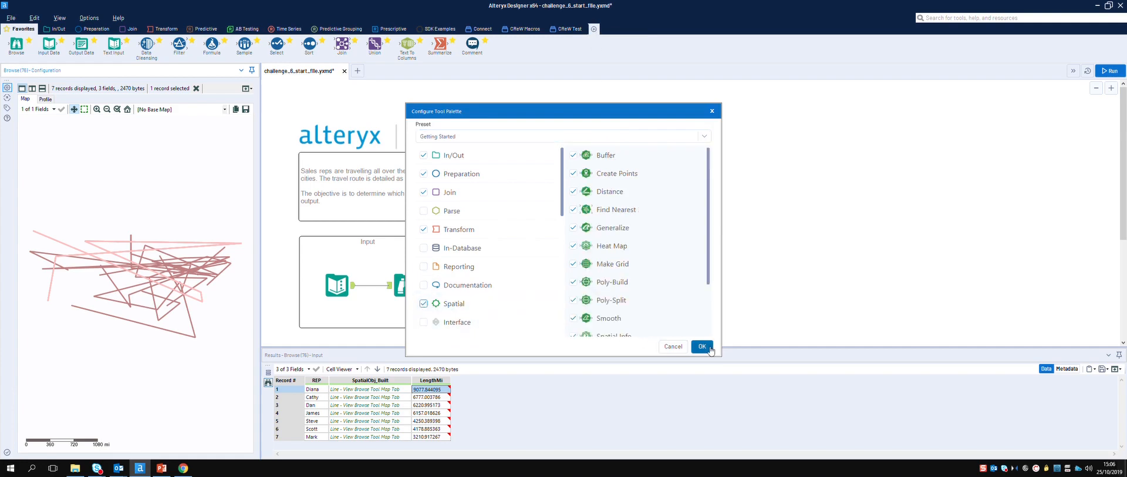
left_click(702, 346)
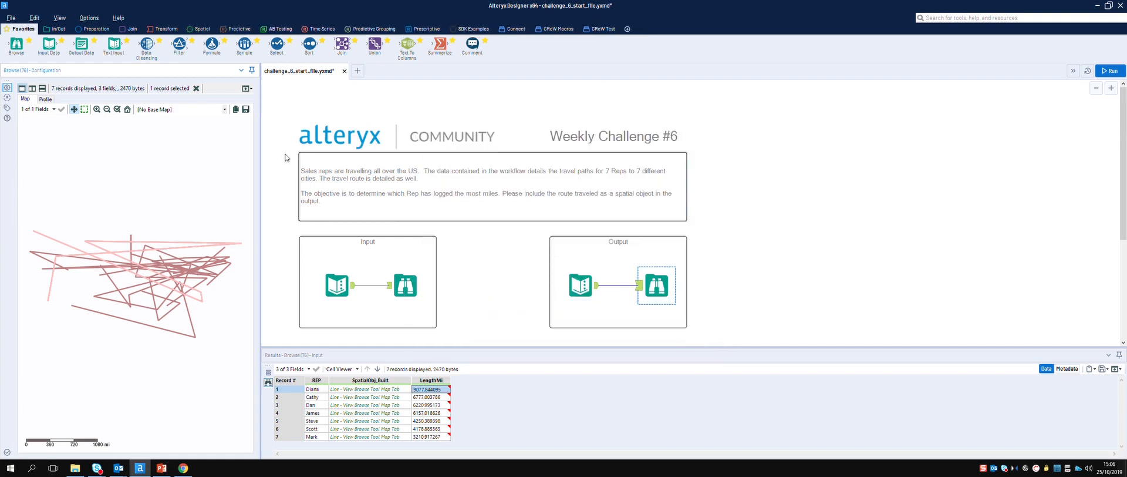
left_click(204, 30)
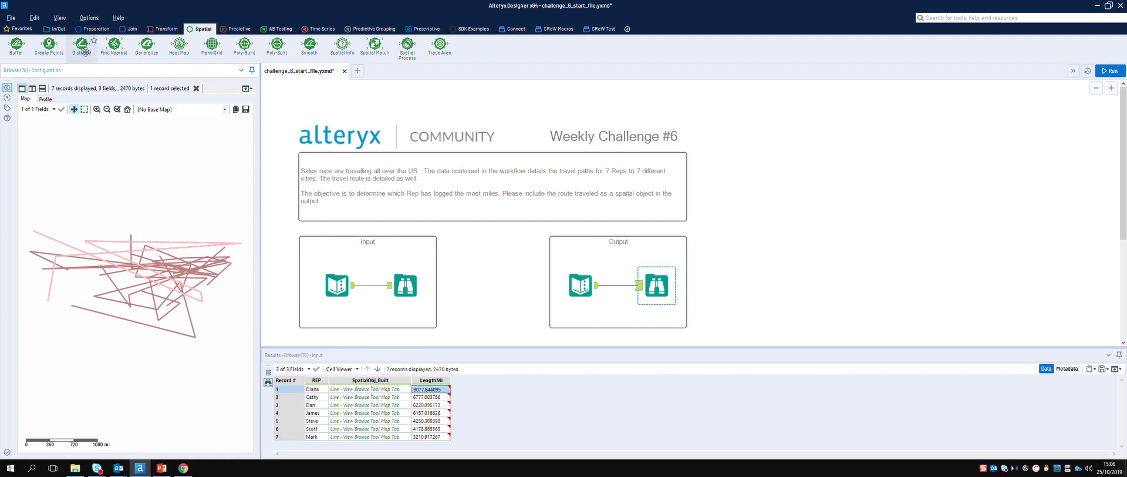
Open the example workflow for the Distance tool and examine the customer data that feeds it
mouse_move(85, 51)
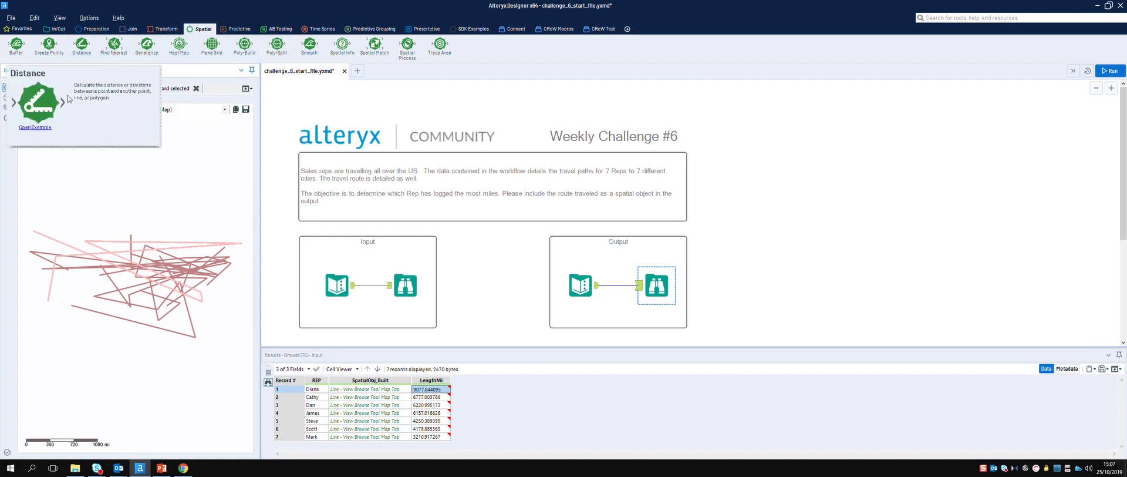
left_click(37, 127)
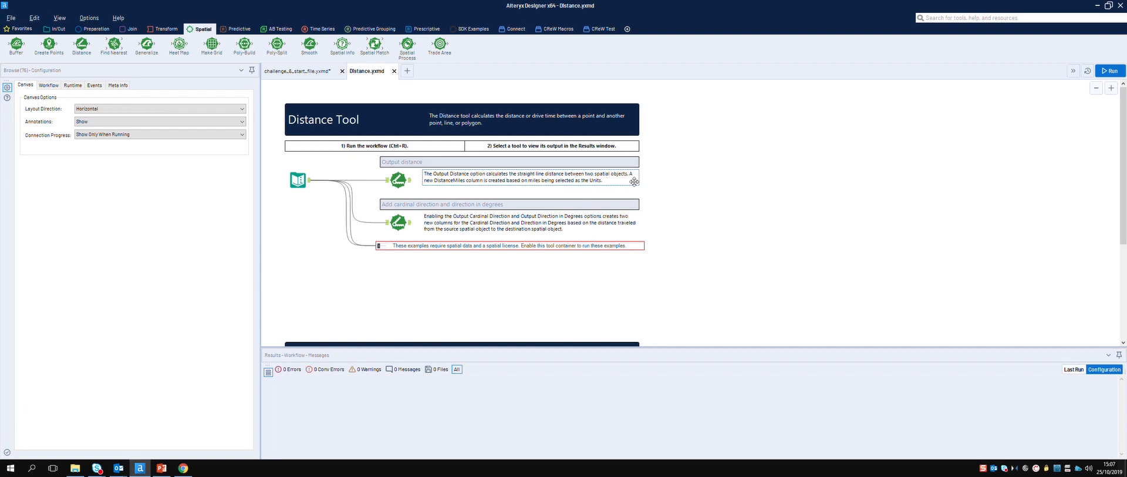
left_click(400, 184)
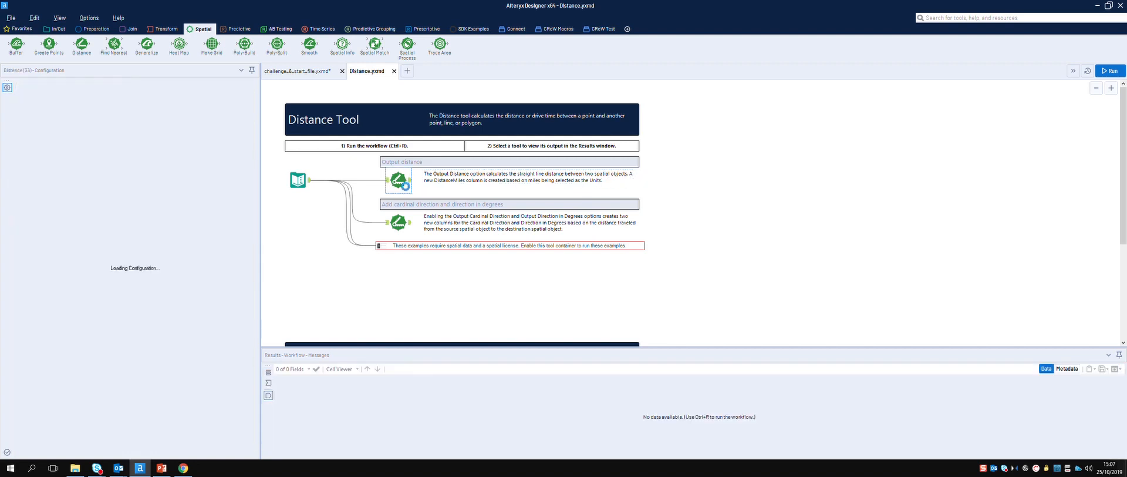
left_click(300, 181)
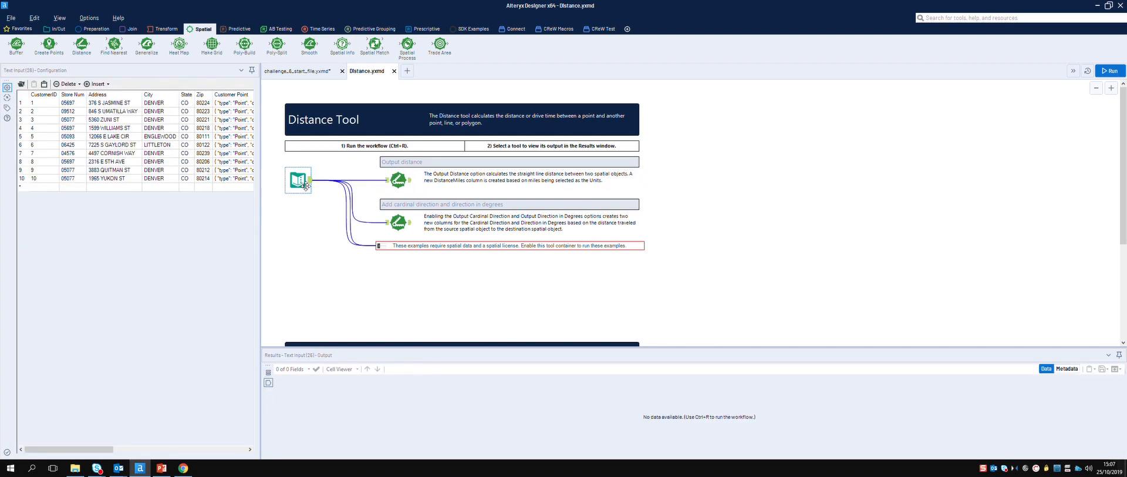
left_click_drag(104, 449, 148, 453)
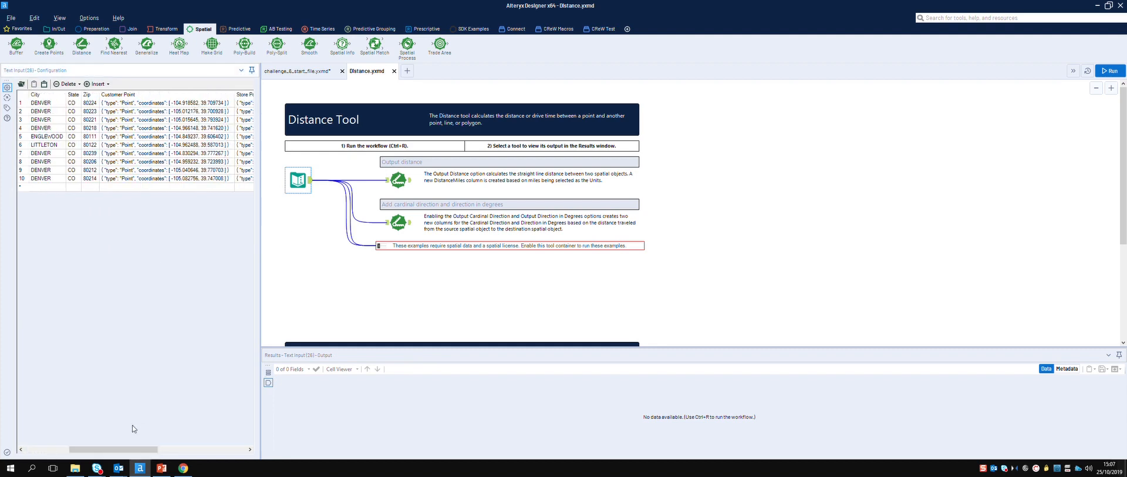
Compare the challenge's input fields with the Customer Point, Store Point and Trade Area fields in the Distance example
left_click(311, 71)
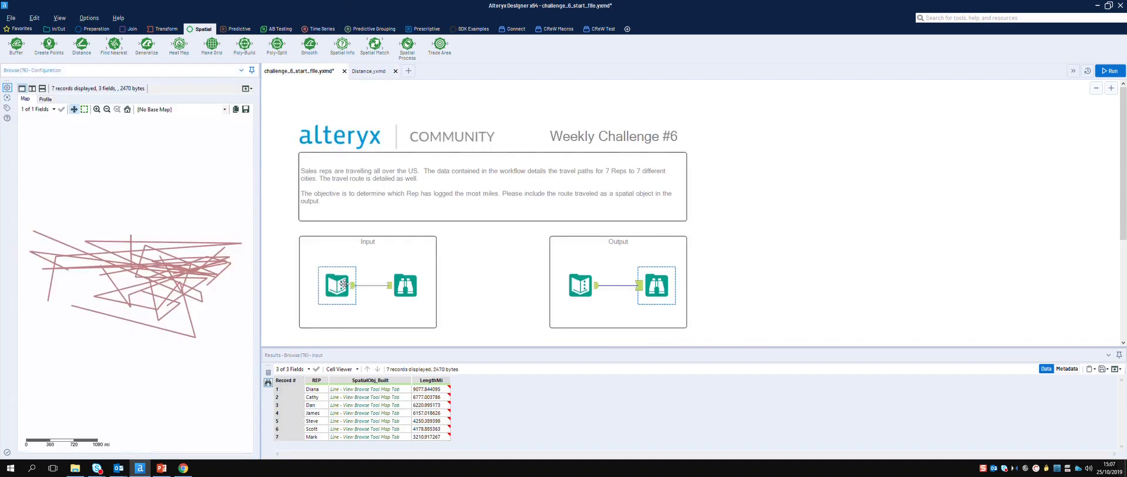
left_click(353, 286)
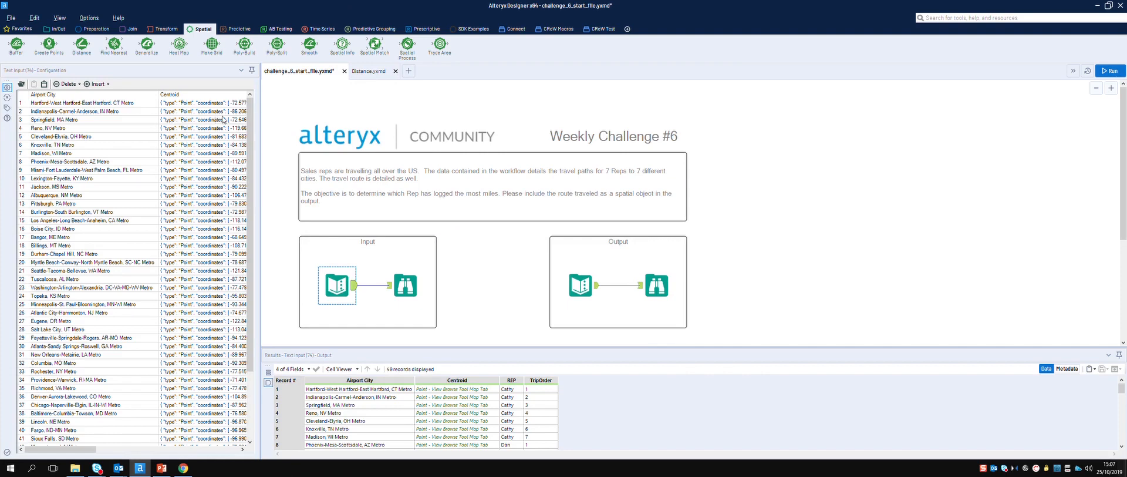
left_click(370, 71)
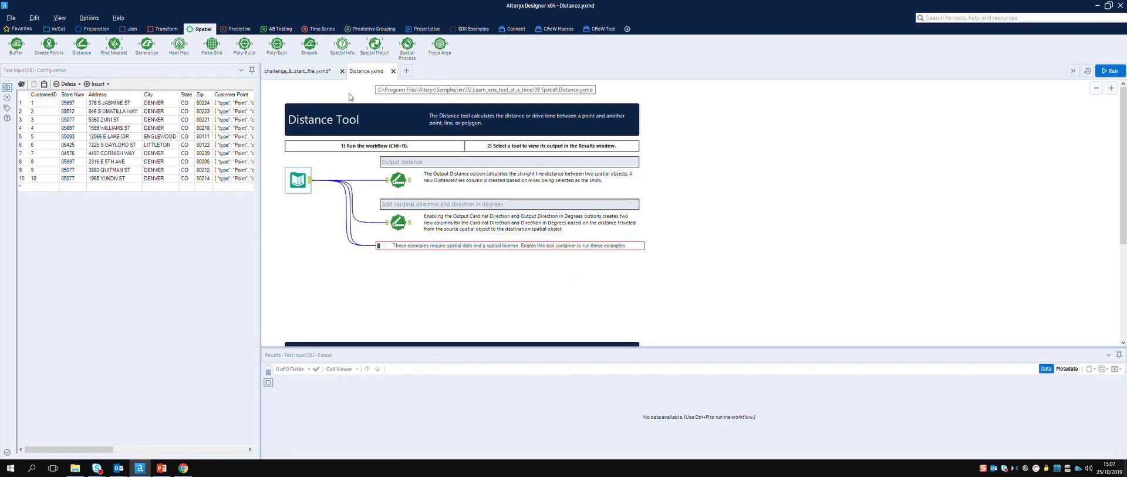
left_click_drag(111, 445, 202, 456)
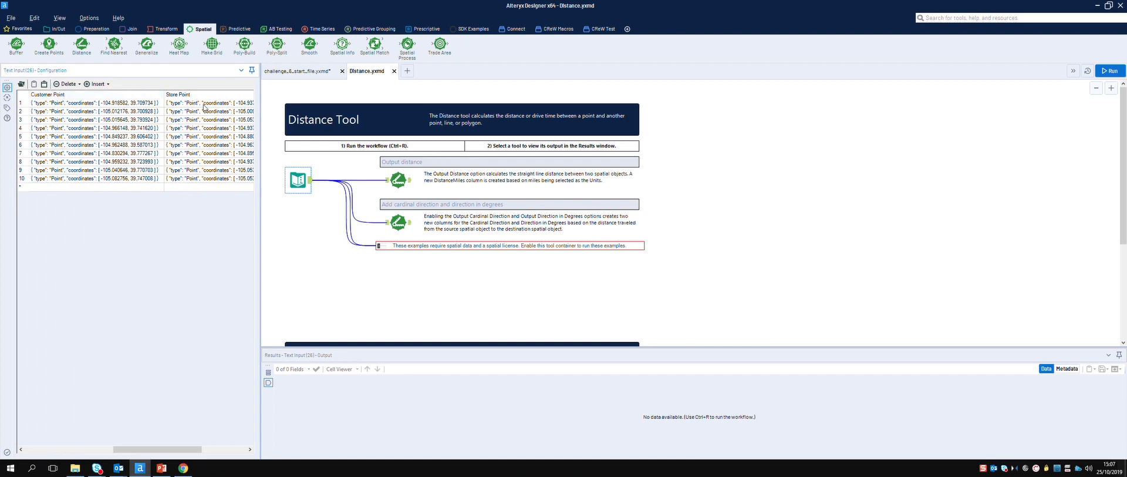
left_click_drag(174, 450, 188, 450)
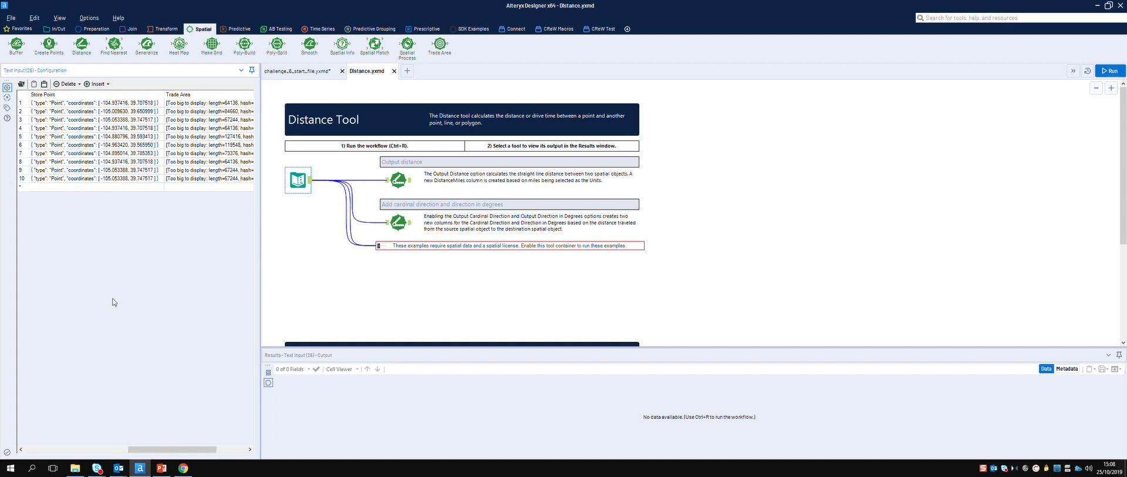
Run the Distance example, enable Output Cardinal Direction and Output Direction in Degrees on its first Distance tool, and rerun it to check the output
left_click(1109, 70)
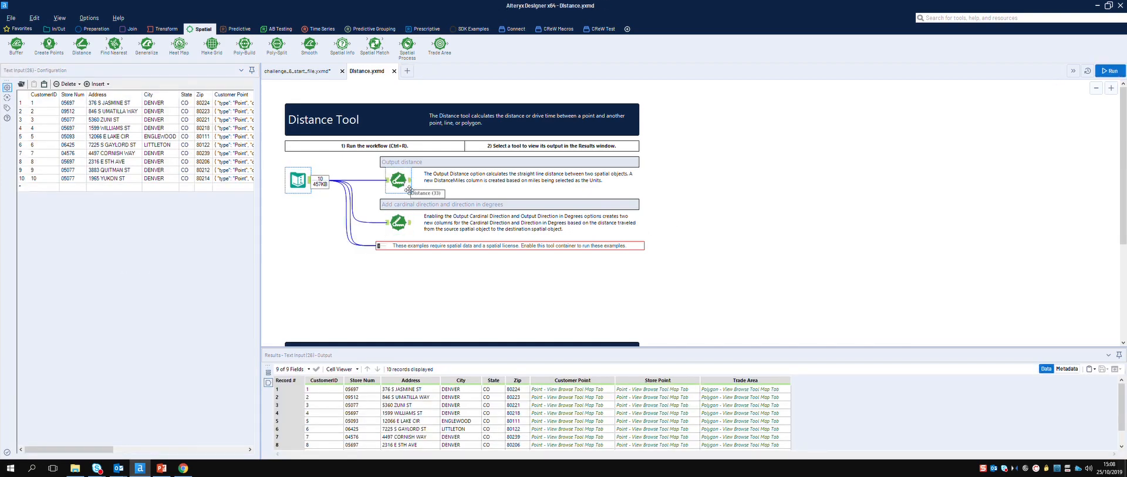
left_click(412, 182)
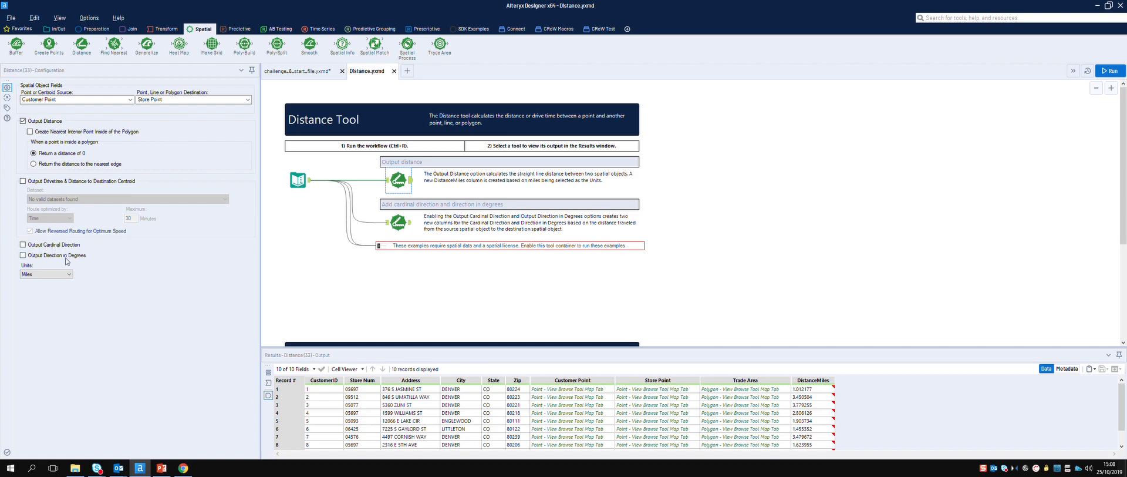
left_click(22, 245)
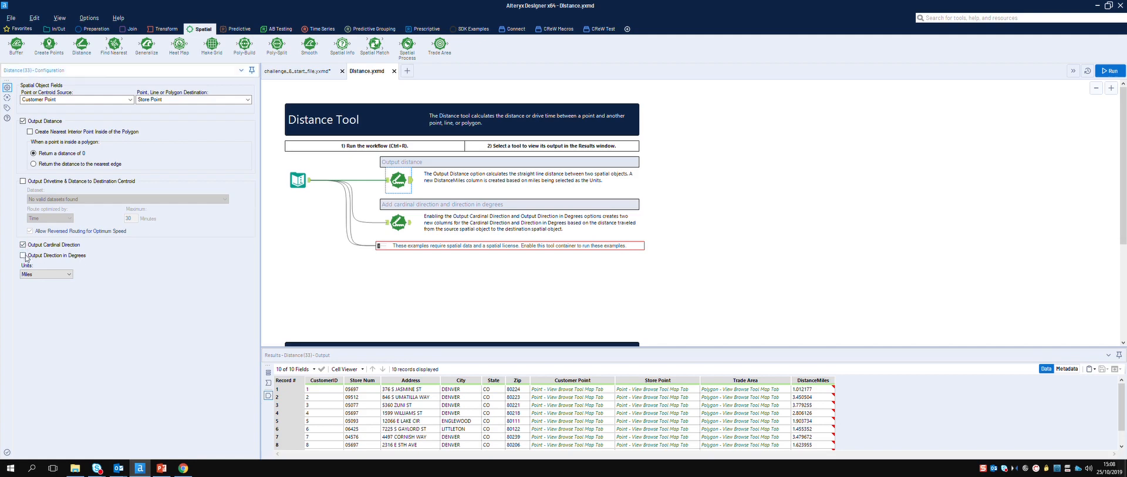
left_click(24, 256)
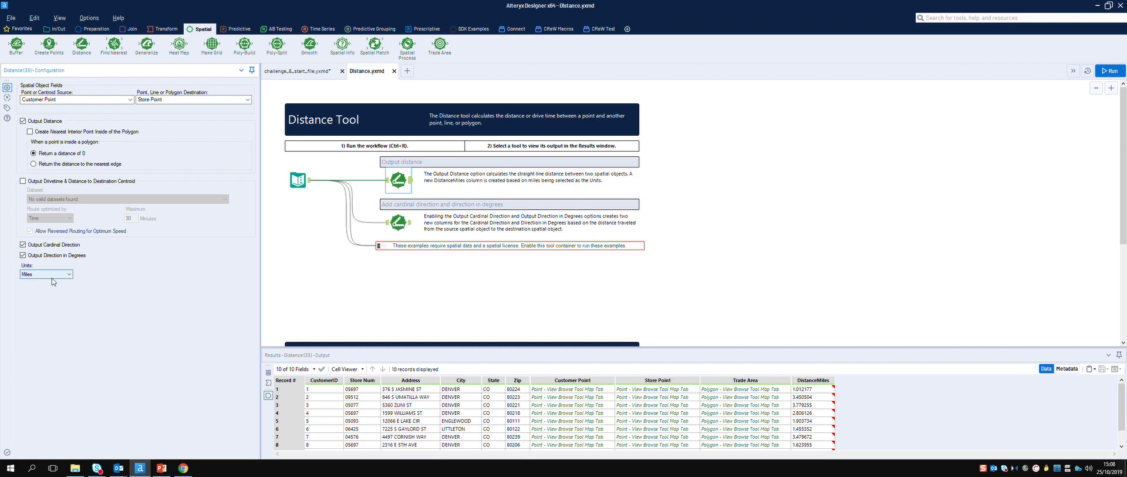
left_click(1112, 71)
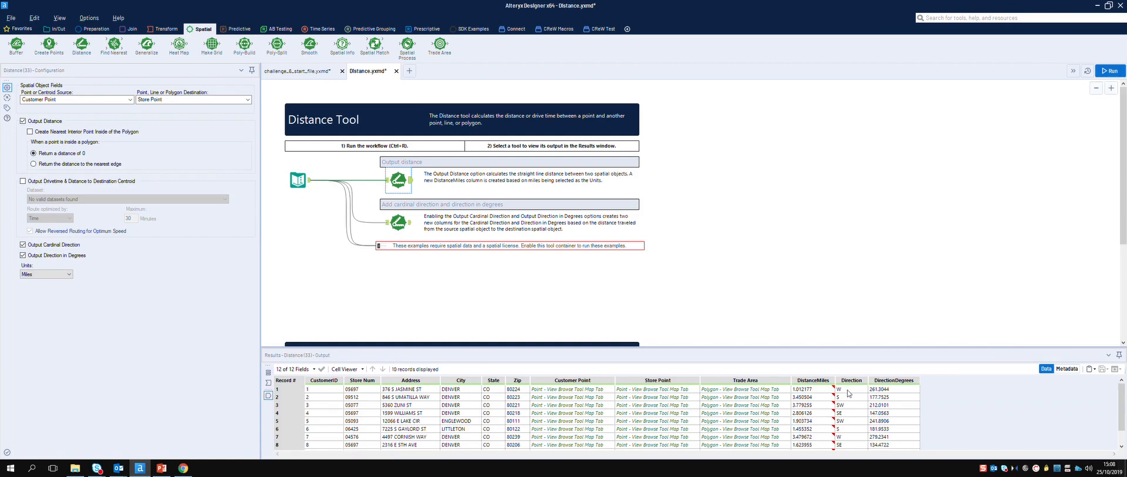
left_click(886, 429)
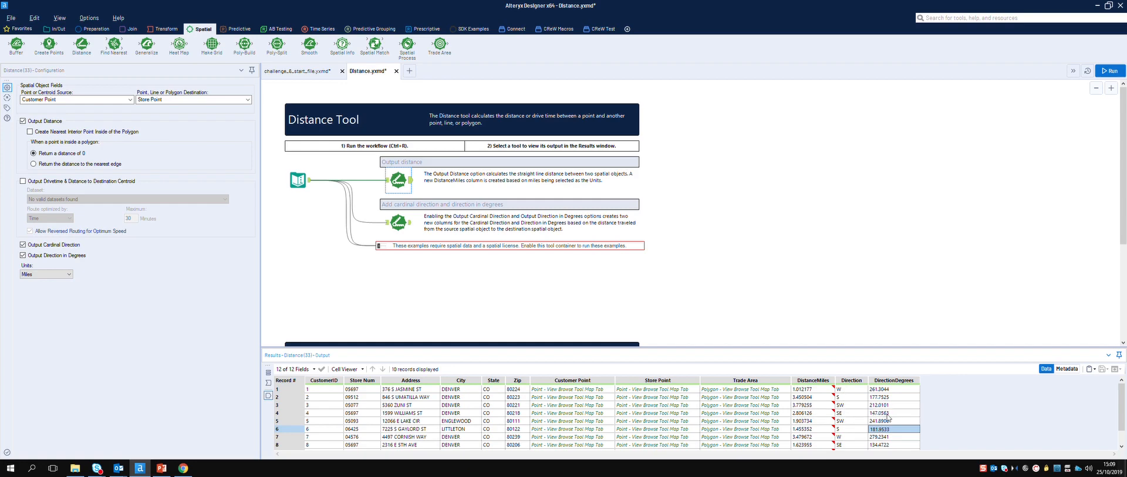
Place a Distance tool below the Input section of the challenge workflow and connect the input data to it
left_click(298, 71)
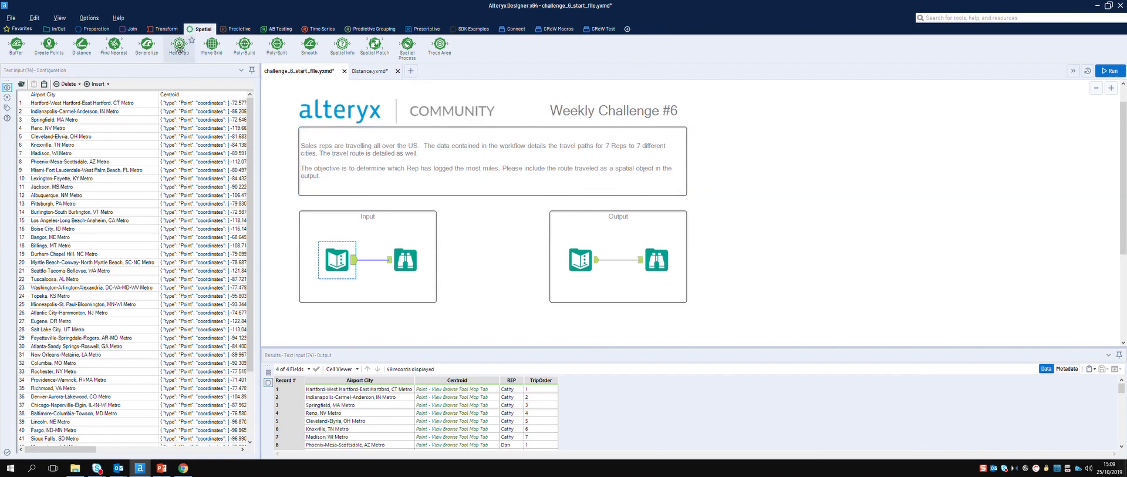
left_click_drag(82, 44, 451, 327)
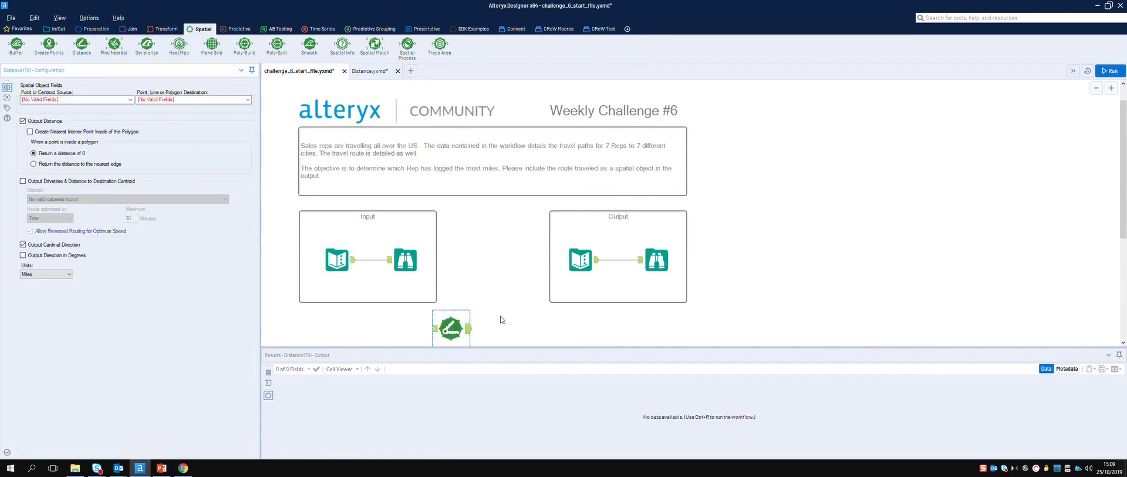
scroll(486, 284, "down", 1)
left_click_drag(354, 237, 438, 303)
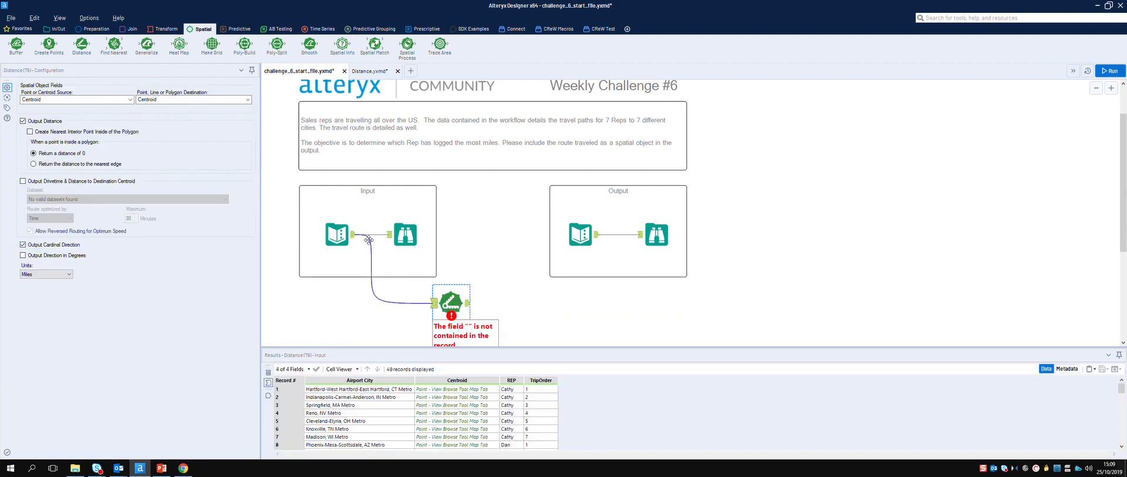
Use Centroid as the Distance tool's point source and run the challenge workflow
left_click(131, 100)
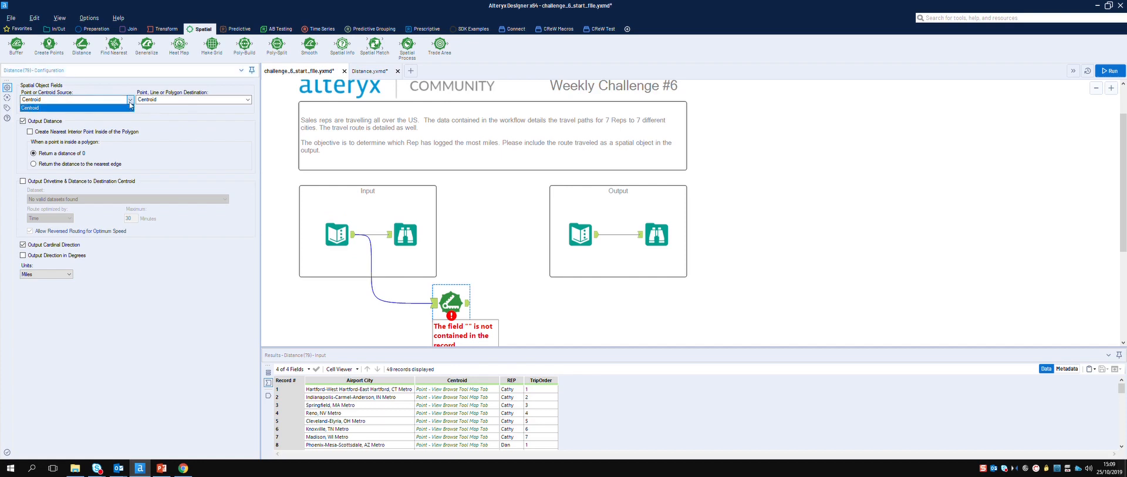
left_click(131, 105)
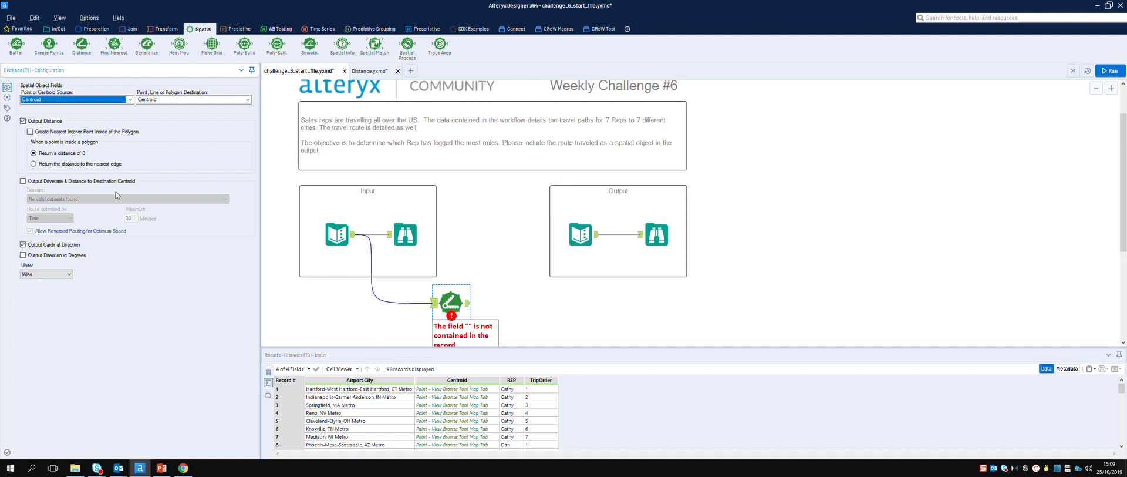
left_click(1111, 70)
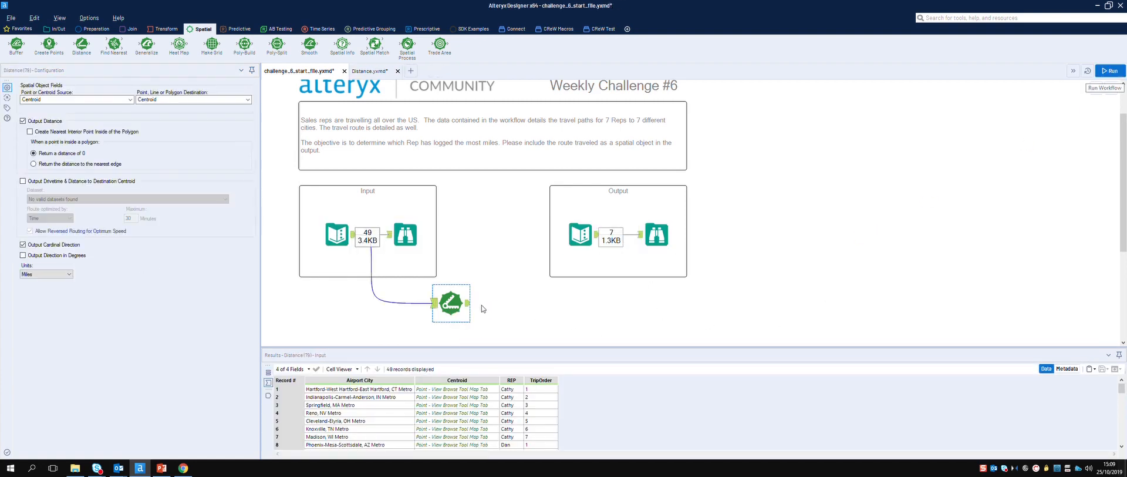
Examine the records entering the Distance tool and the DistanceMiles and Direction values it outputs for each rep's trips
scroll(481, 305, "down", 1)
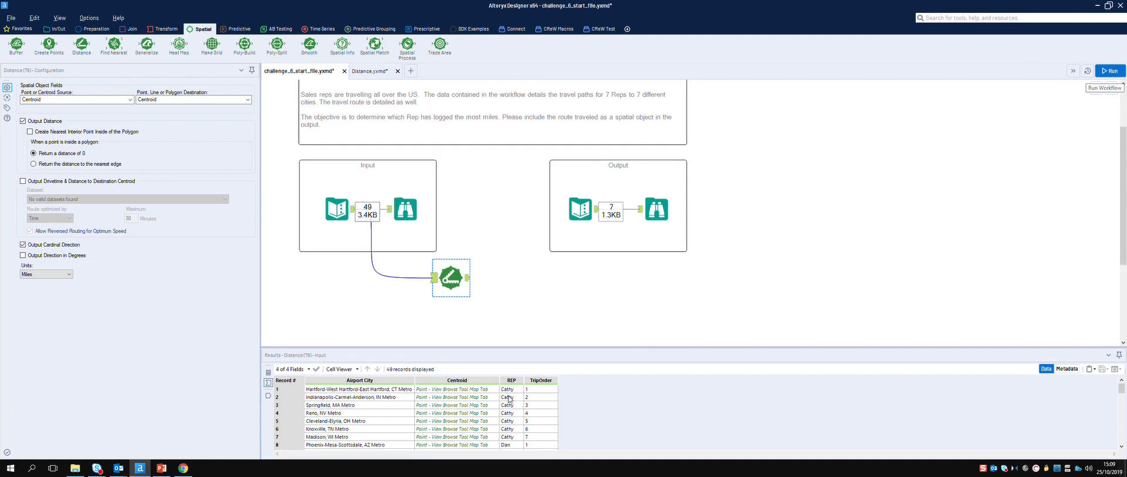
scroll(504, 420, "down", 2)
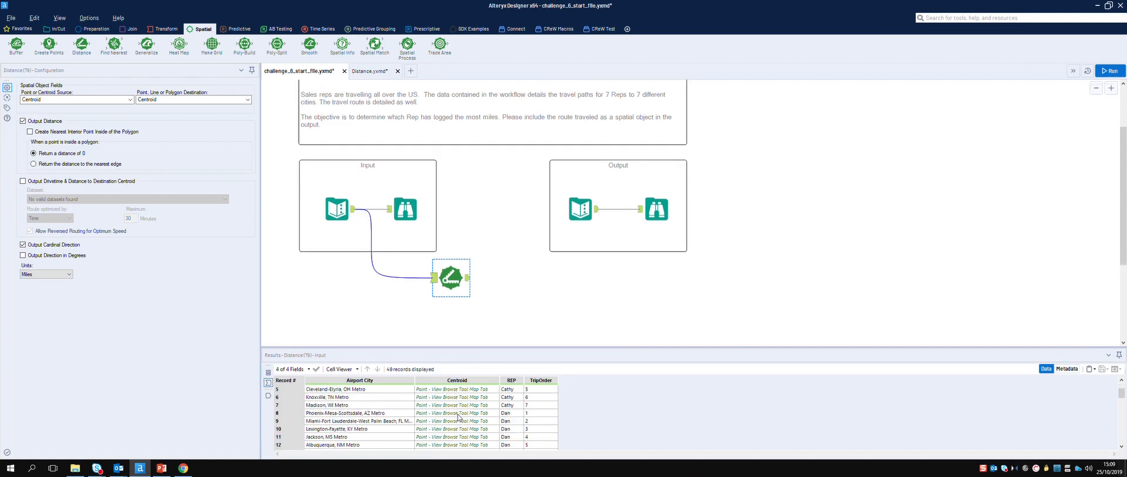
scroll(453, 405, "down", 5)
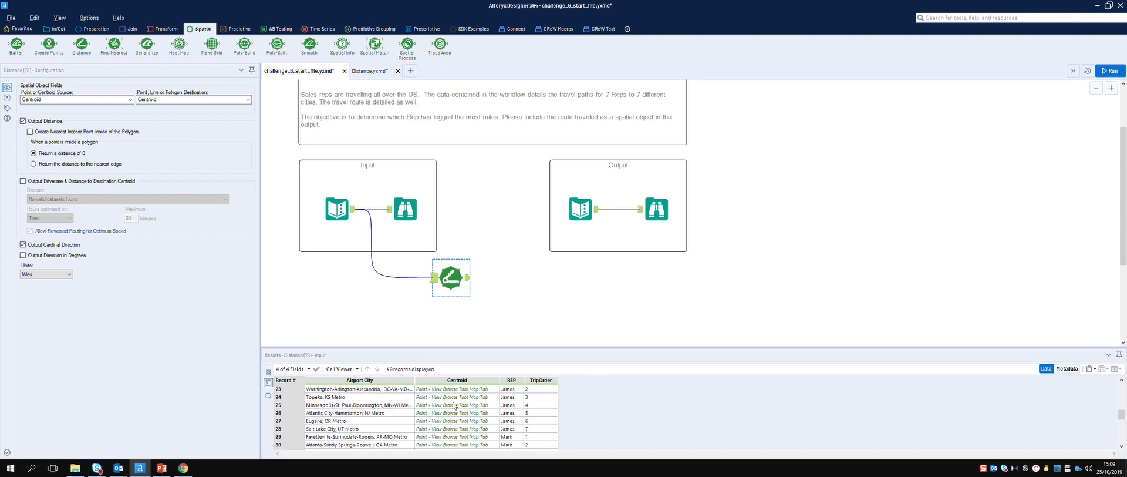
left_click(470, 280)
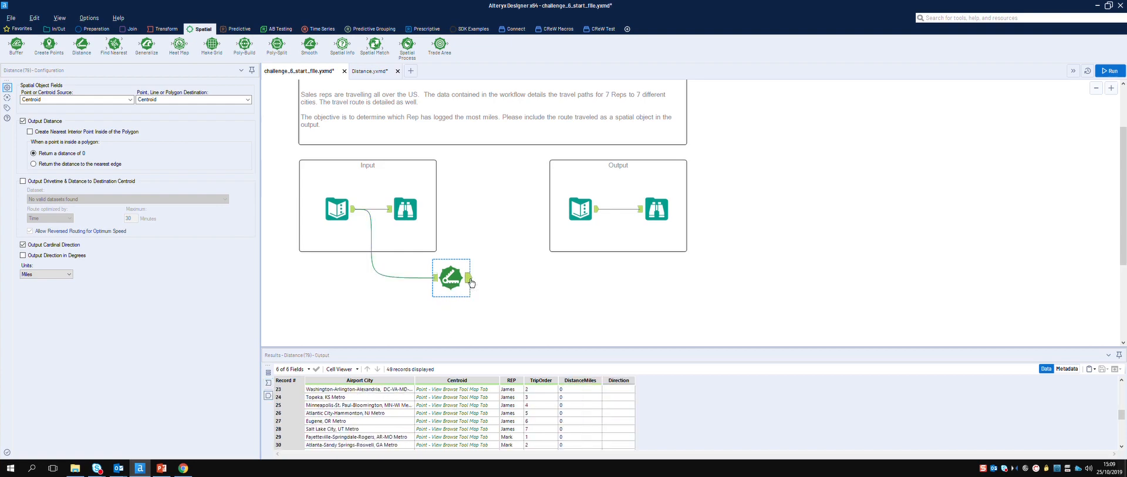
left_click(583, 390)
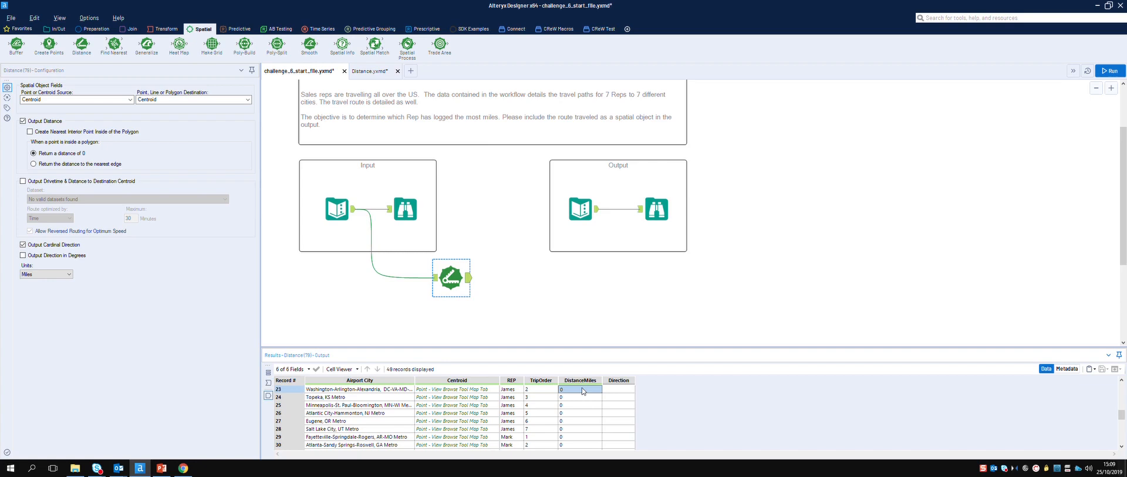
scroll(581, 396, "up", 7)
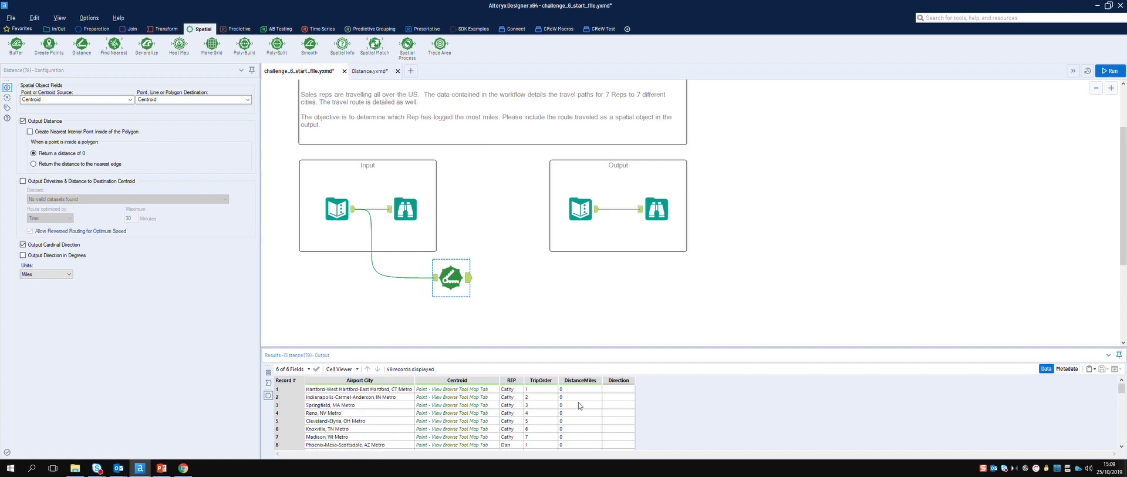
left_click(577, 398)
scroll(578, 400, "down", 6)
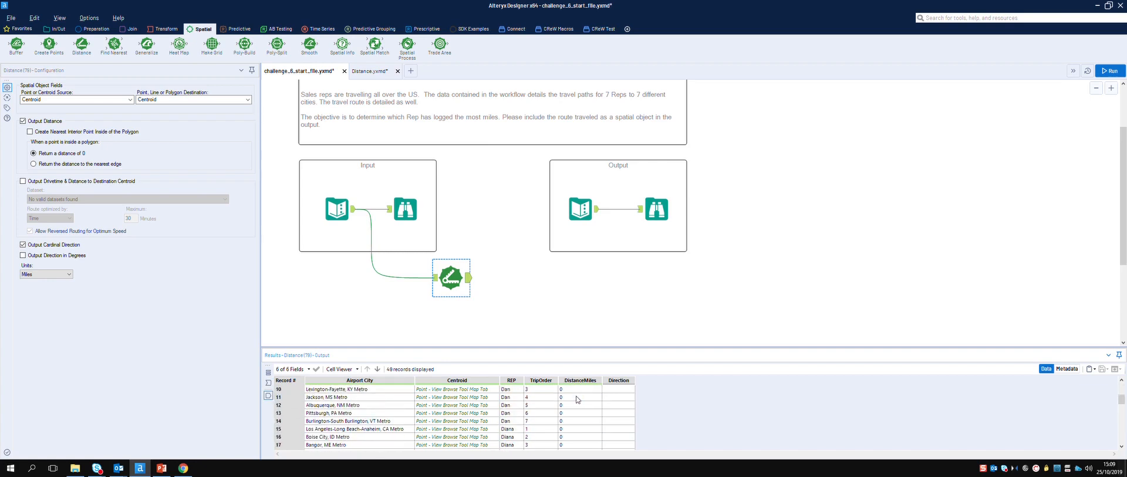
scroll(577, 399, "up", 6)
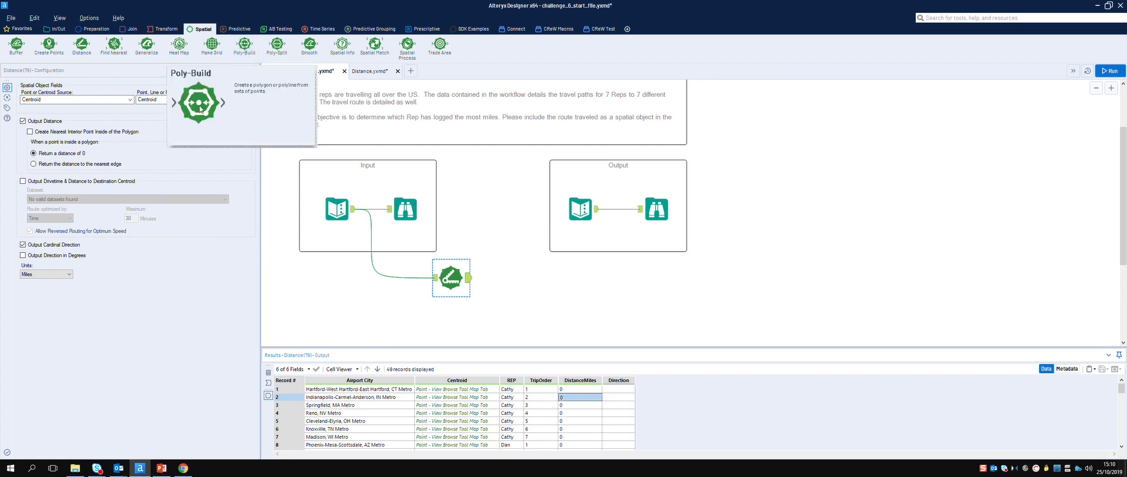
Insert a Poly-Build tool between the input data and the Distance tool, using the Sequence Polyline build method
left_click_drag(244, 46, 398, 278)
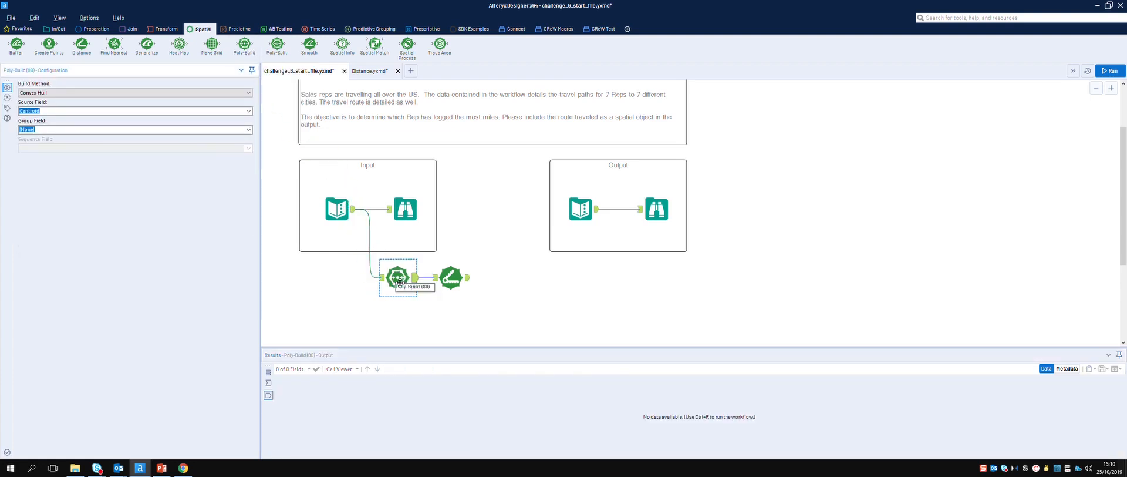
left_click(79, 97)
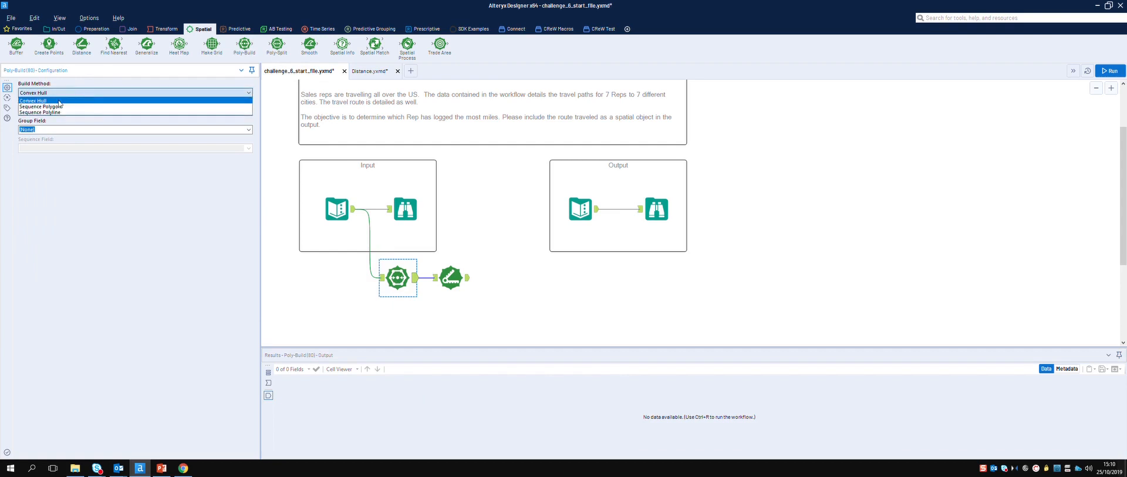
left_click(68, 112)
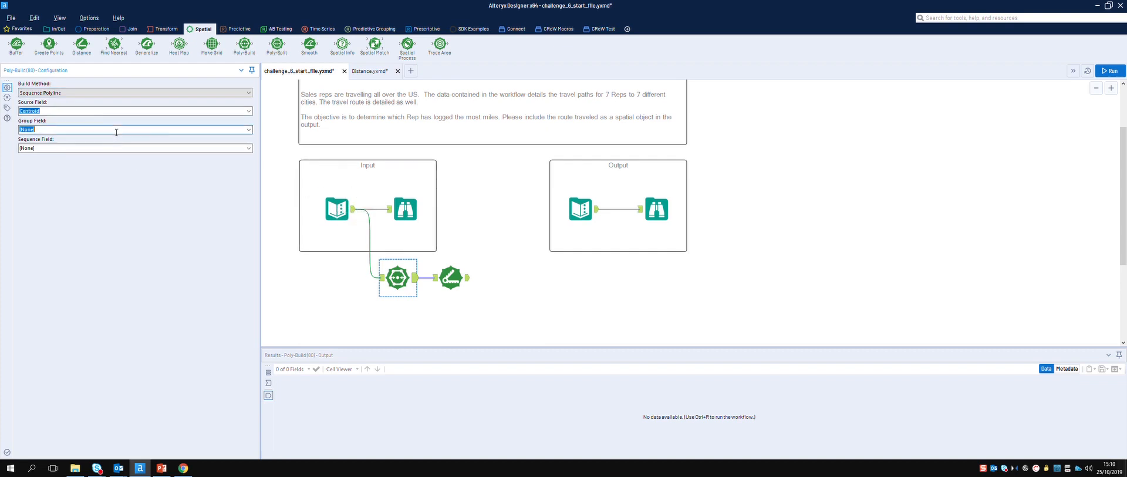
Group the Poly-Build polylines by REP, sequence them by TripOrder, and run the workflow
left_click(249, 130)
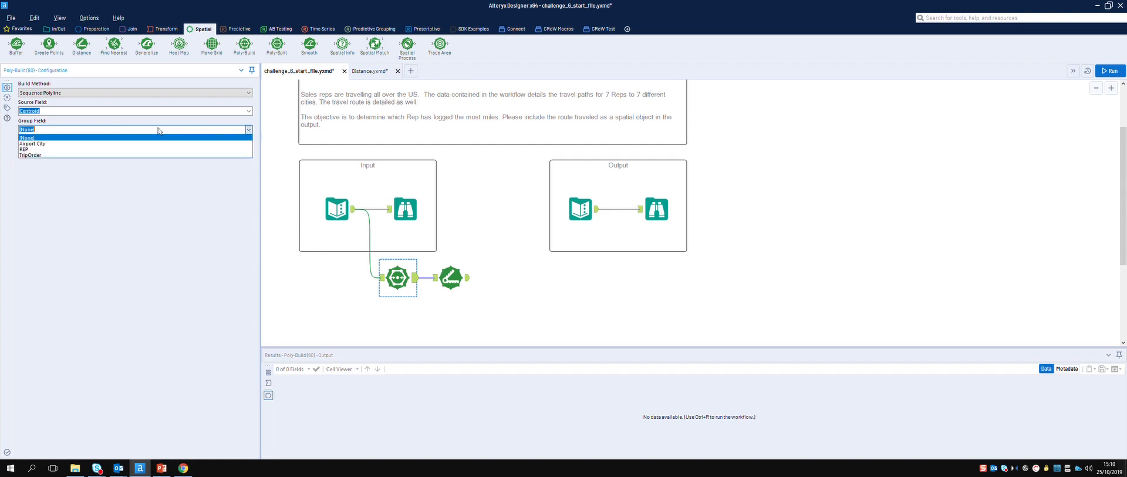
left_click(40, 149)
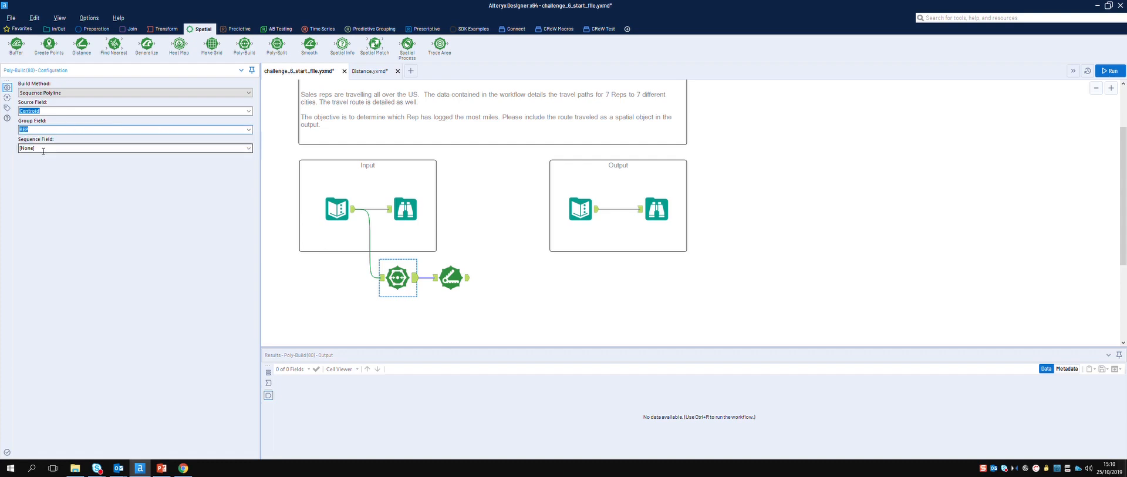
left_click(51, 149)
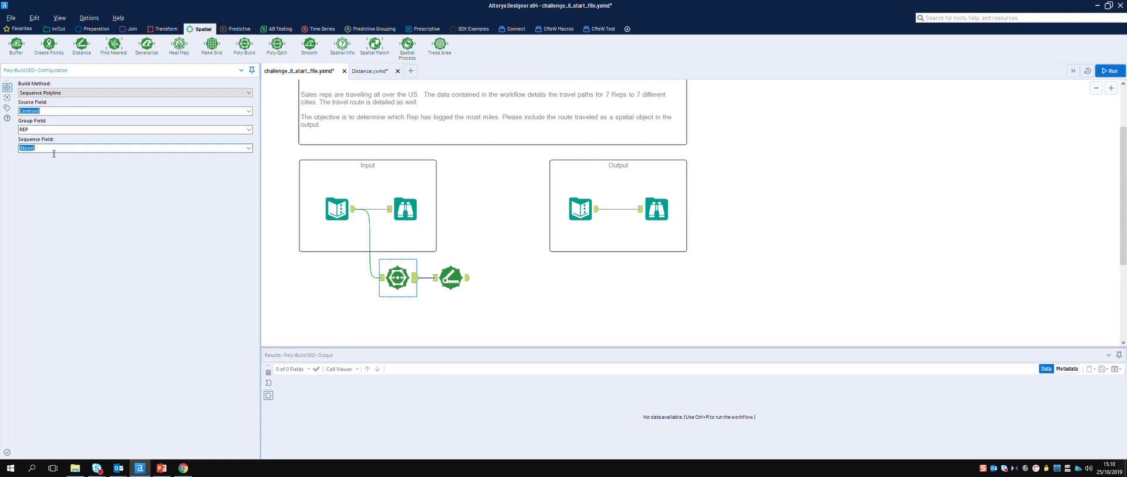
left_click(252, 149)
left_click(183, 175)
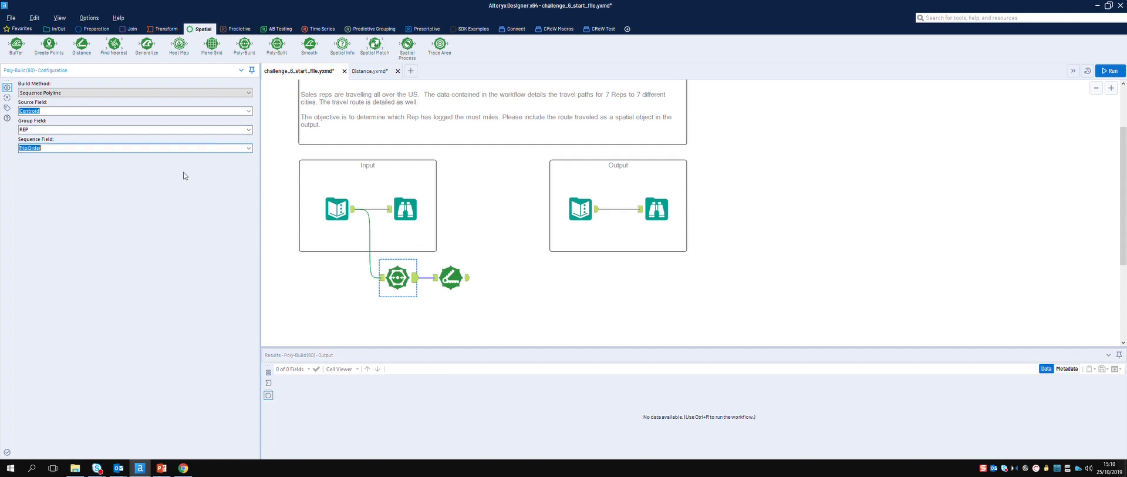
left_click(355, 209)
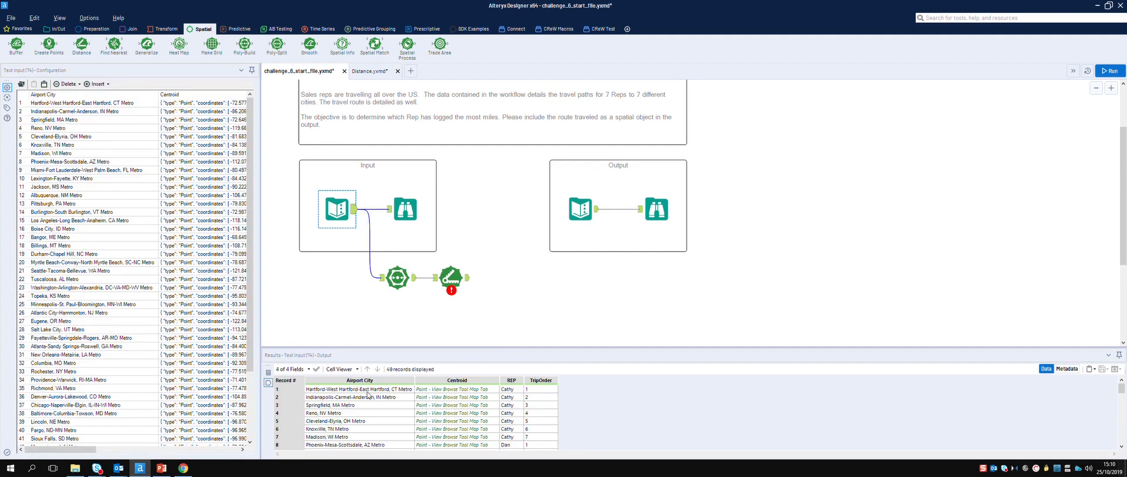
left_click(417, 281)
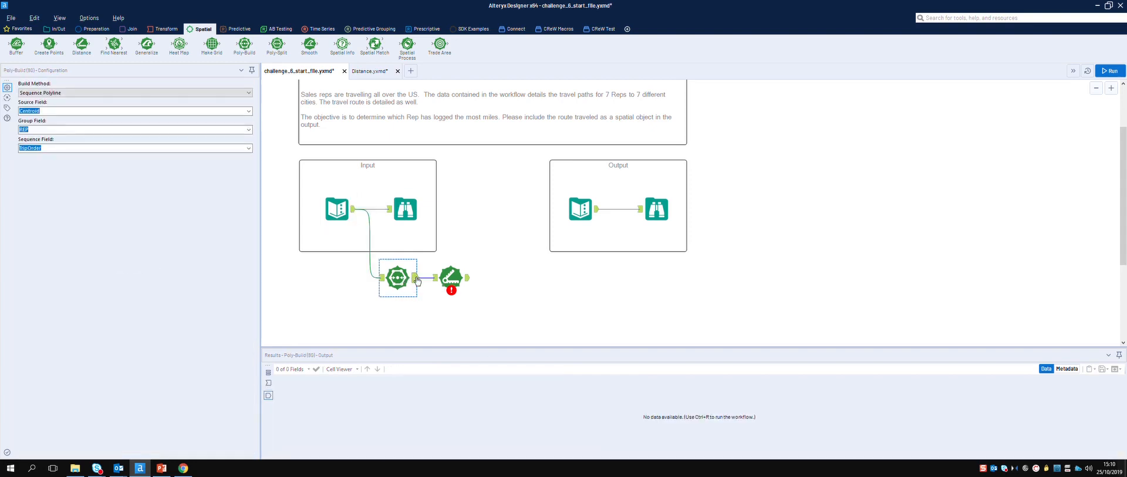
left_click(1110, 70)
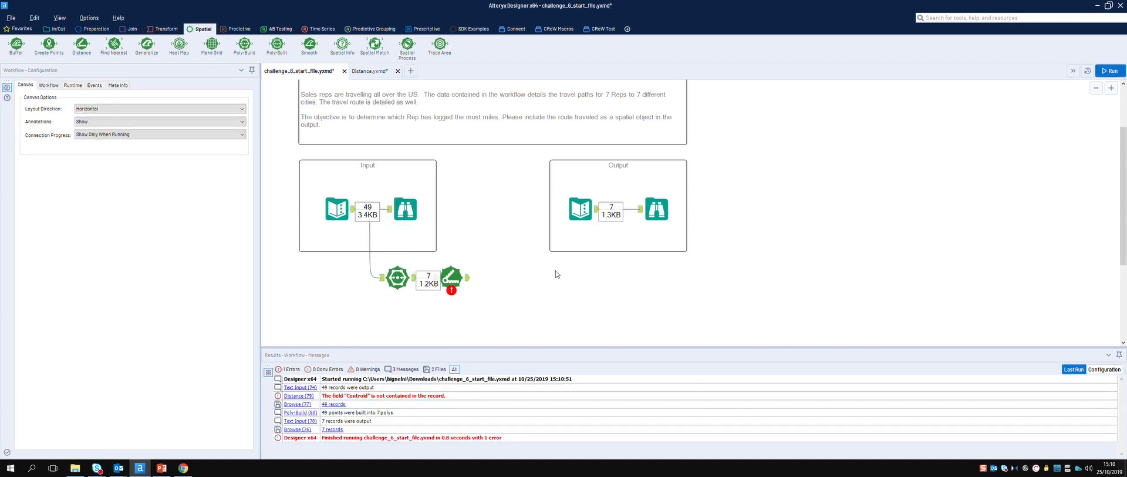
Use SpatialObj_Built as both the source and destination of the Distance tool and rerun the workflow
left_click(451, 276)
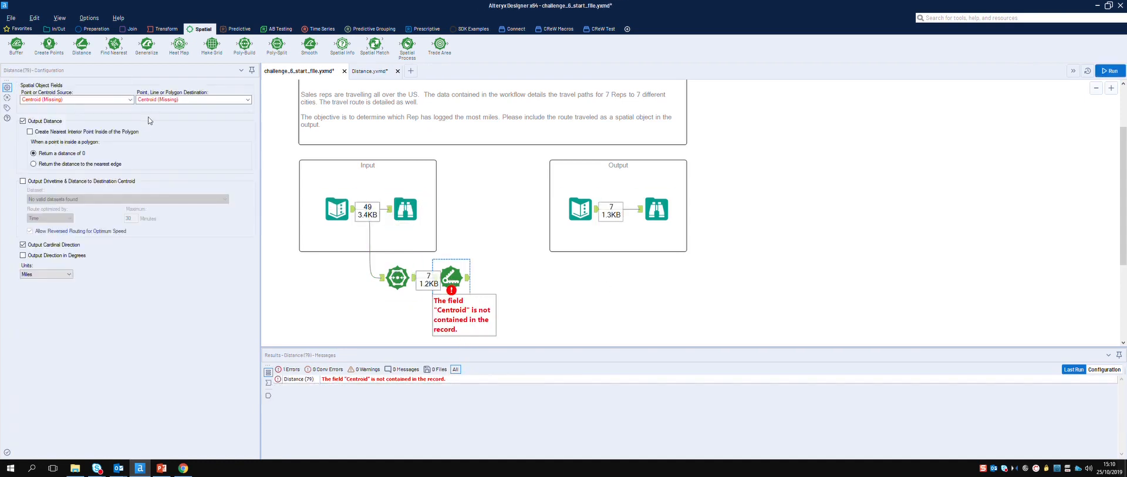
left_click(131, 100)
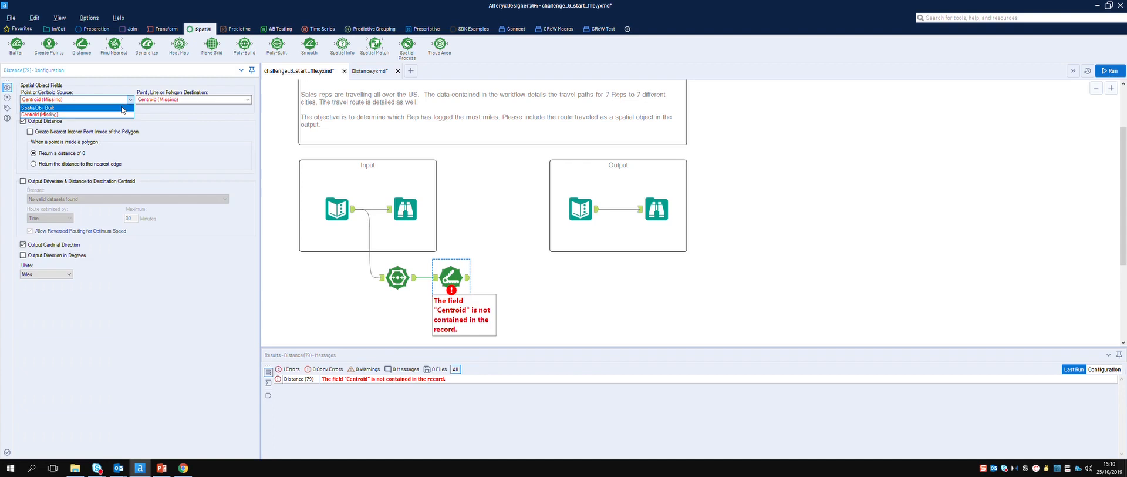
left_click(123, 108)
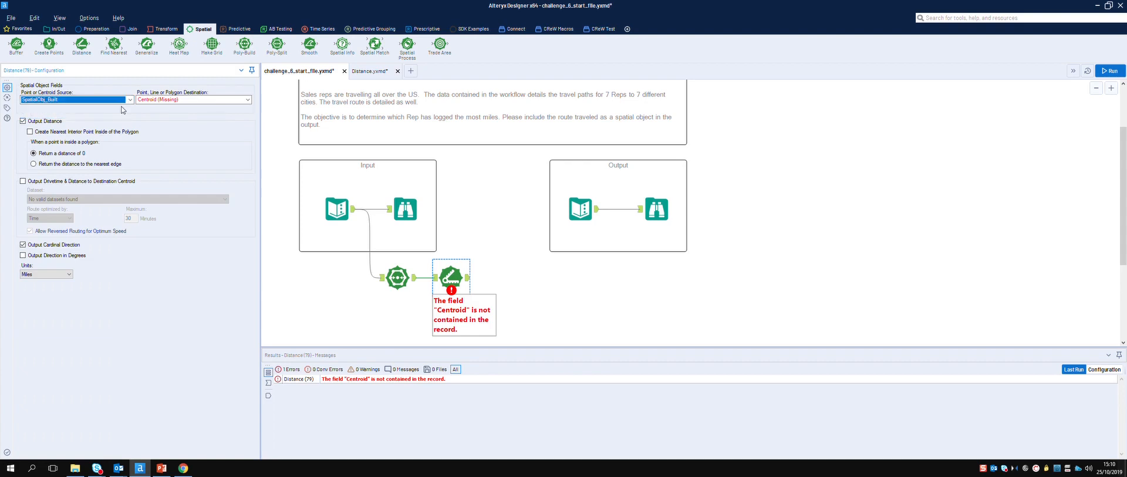
left_click(247, 99)
left_click(245, 108)
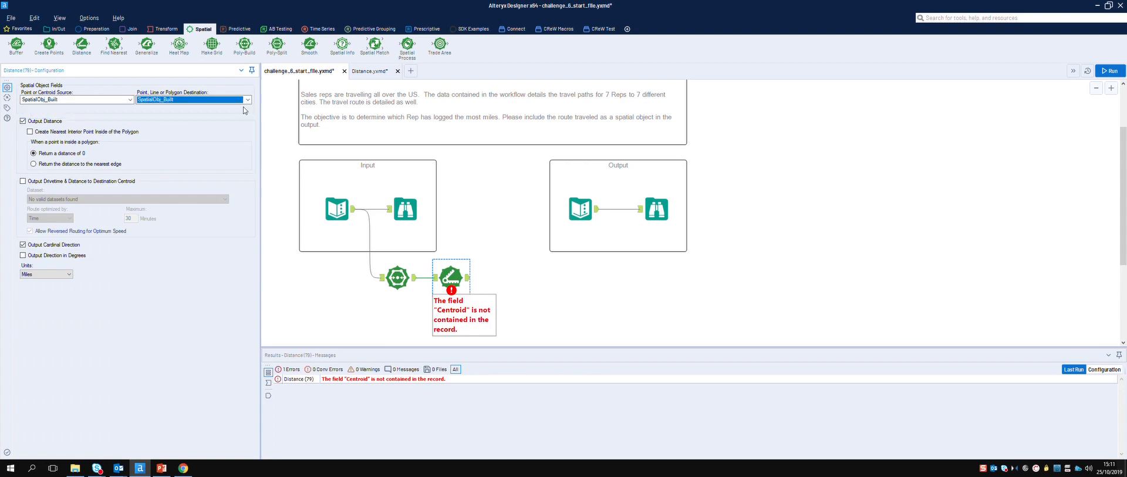
left_click(399, 341)
key("ctrl+r")
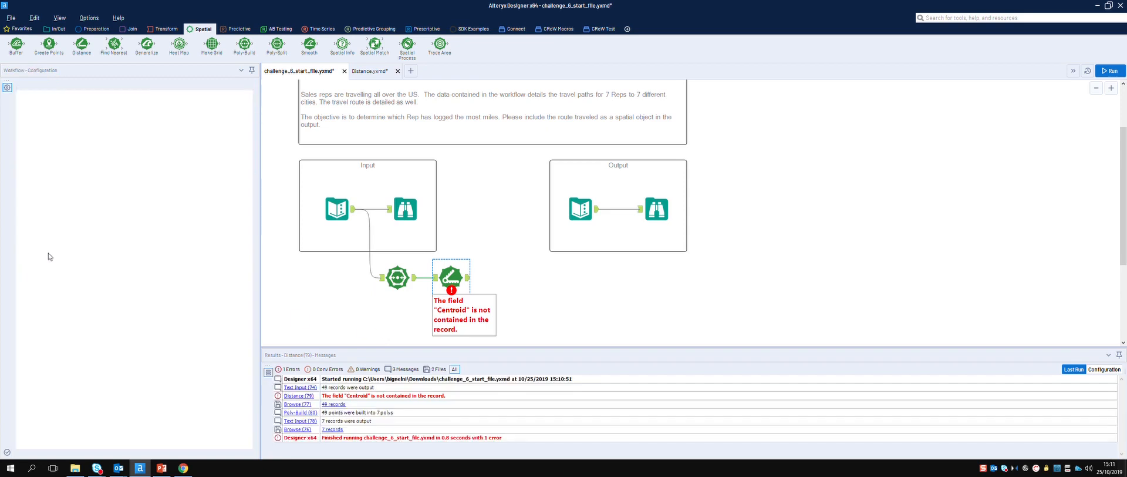
Compare the Poly-Build output with the expected output's fields and check the Distance tool's input and output data
left_click(414, 288)
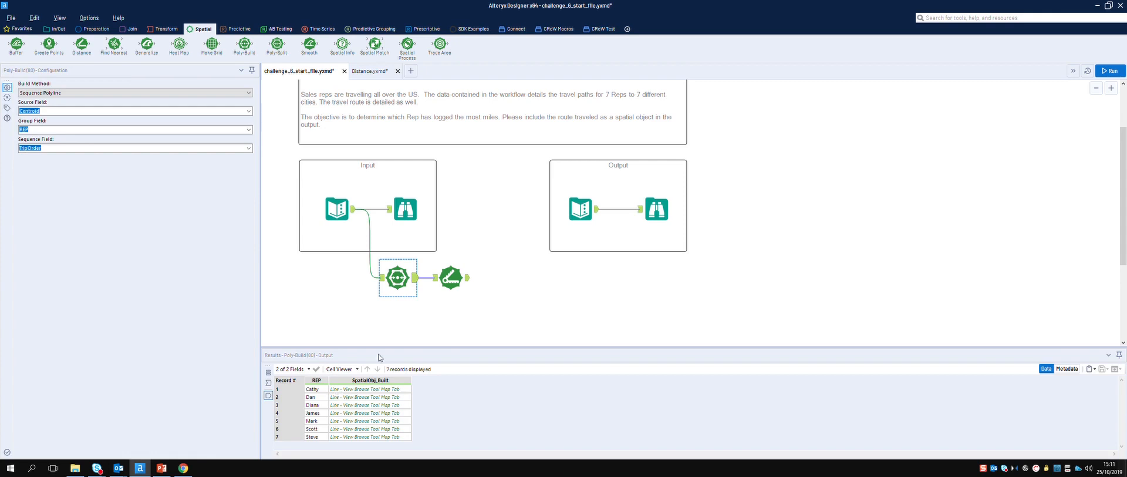
left_click(636, 216)
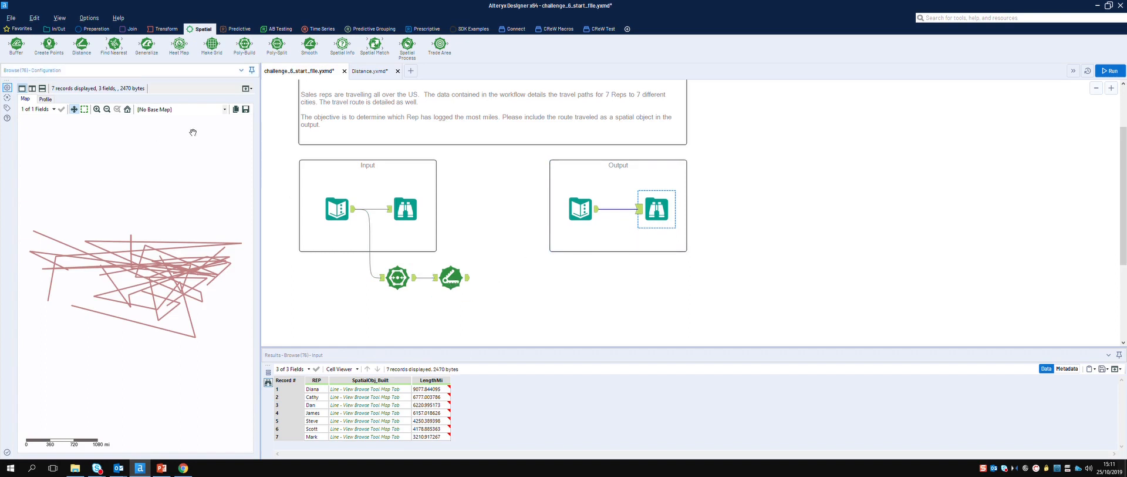
left_click(458, 284)
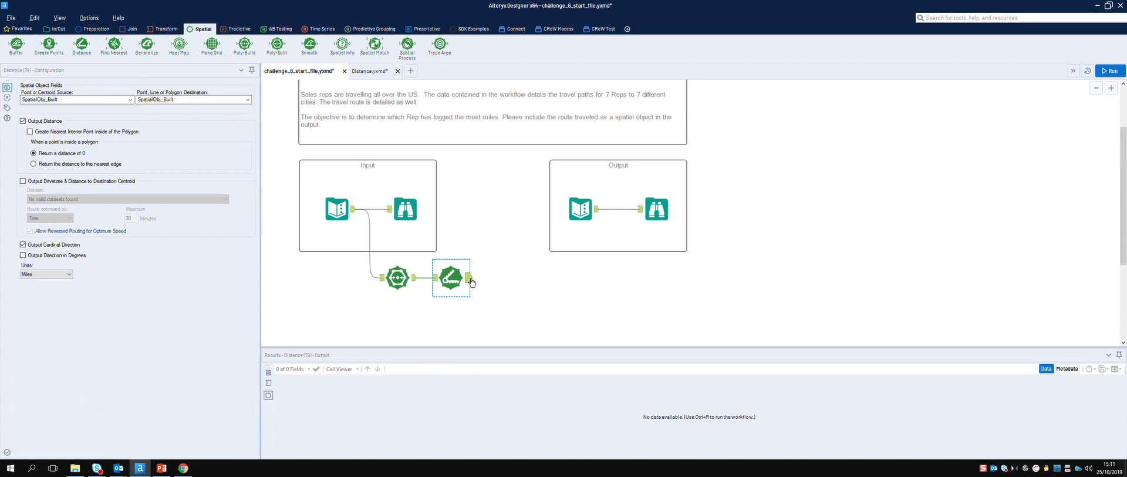
left_click(436, 279)
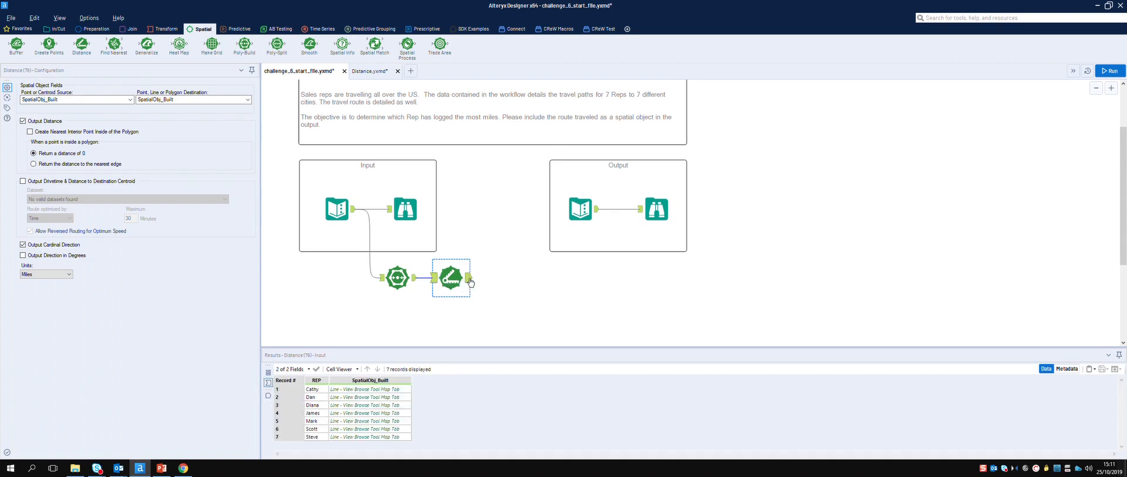
left_click(469, 280)
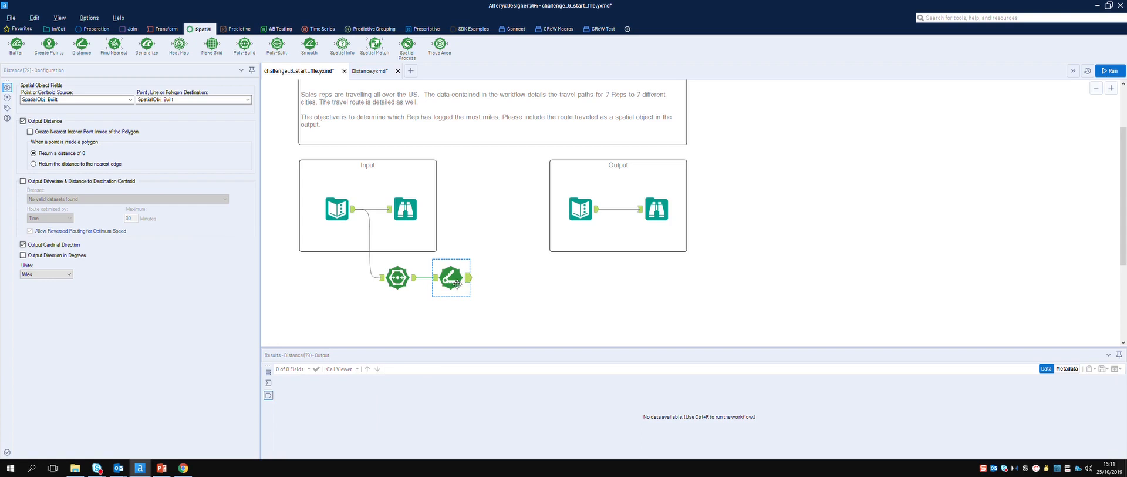
left_click(436, 280)
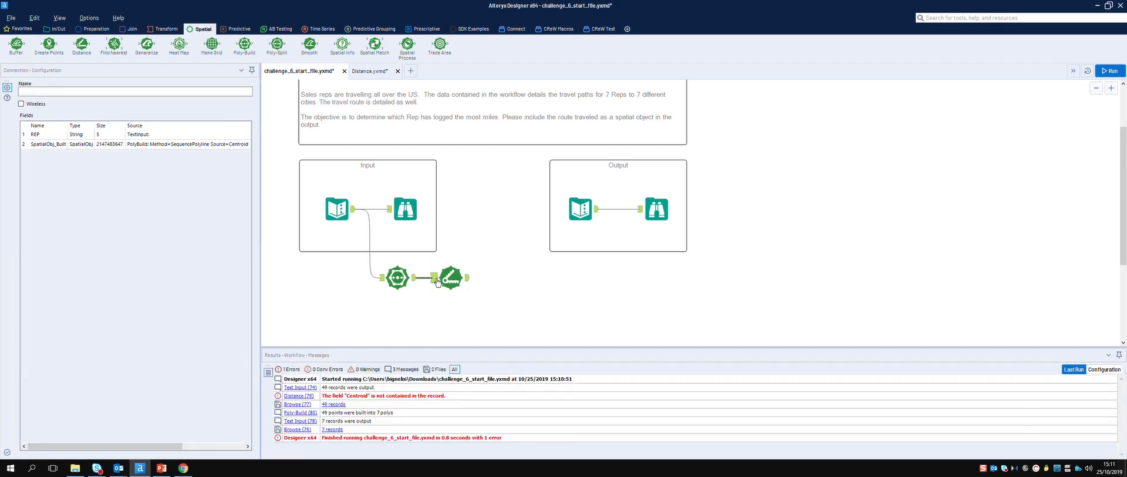
Attach a Browse tool to the Poly-Build output, run the workflow, and compare its route map with the expected output
left_click(52, 29)
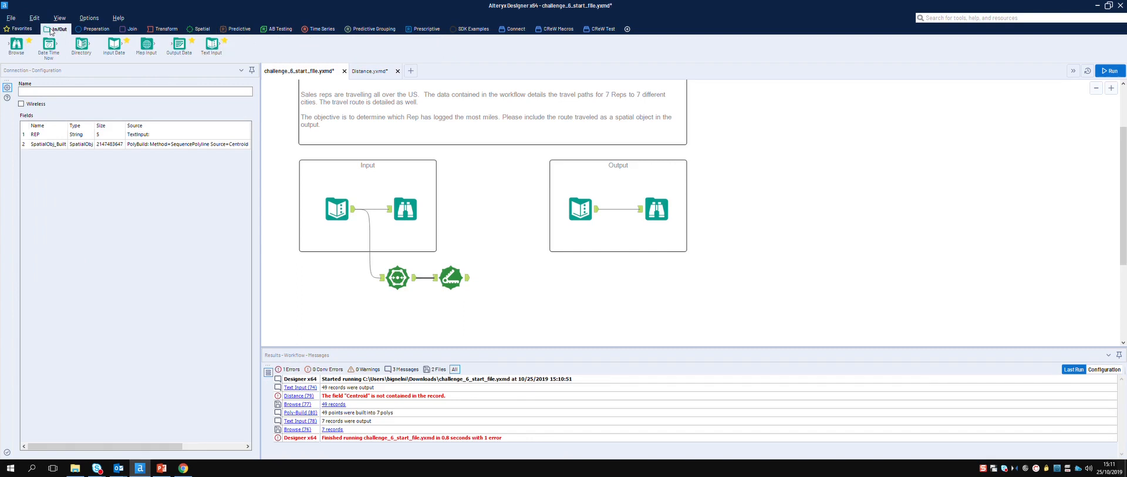
left_click_drag(25, 48, 482, 332)
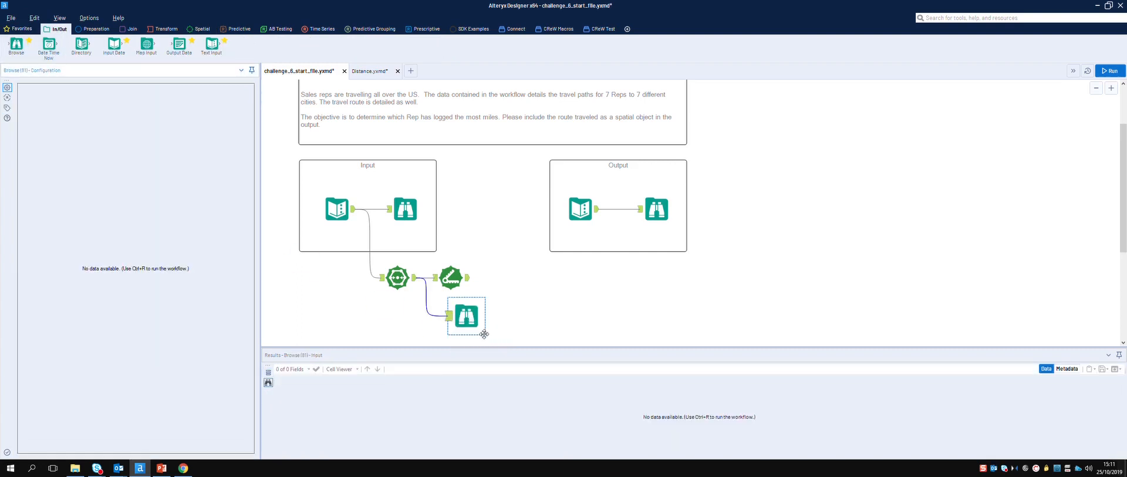
key("ctrl+r")
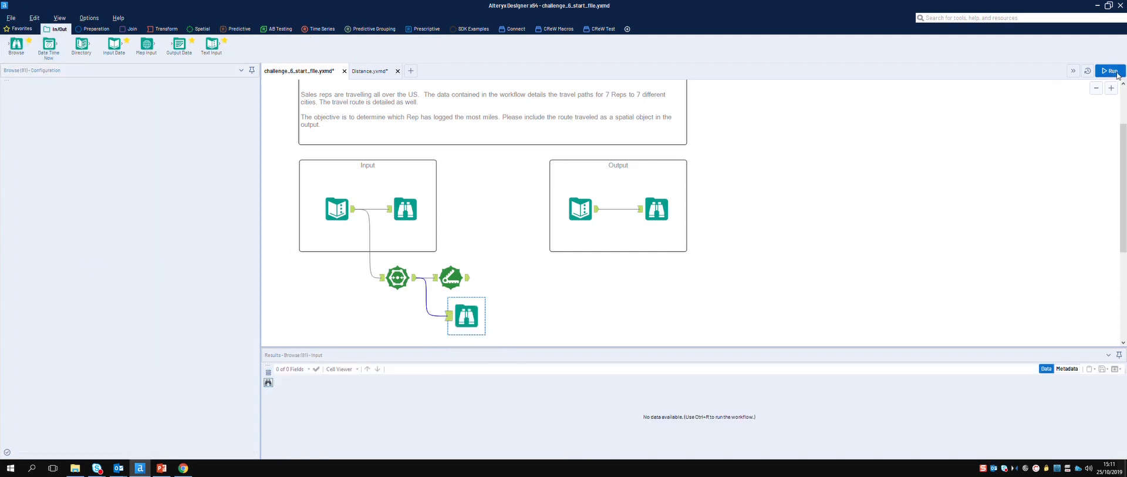
left_click(478, 324)
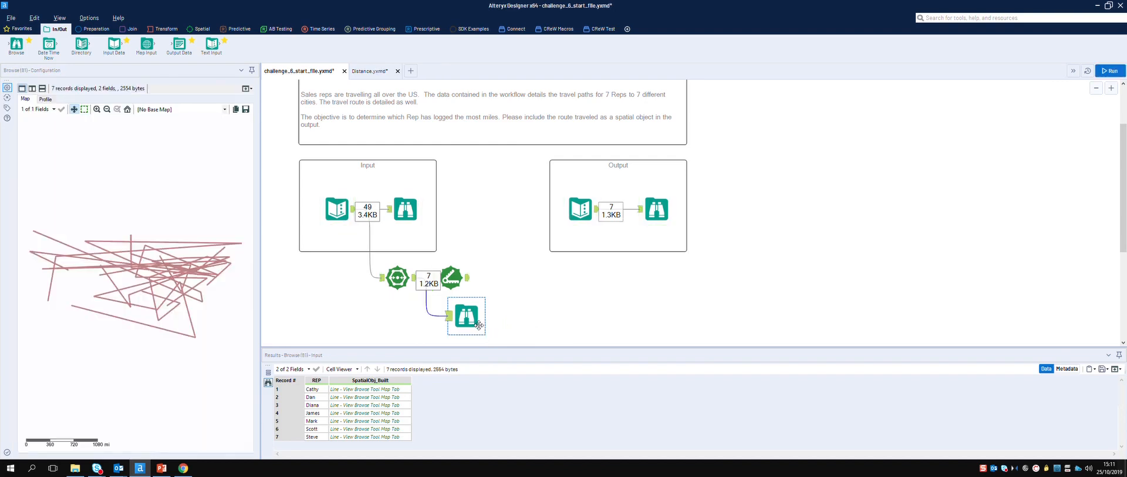
left_click(667, 210)
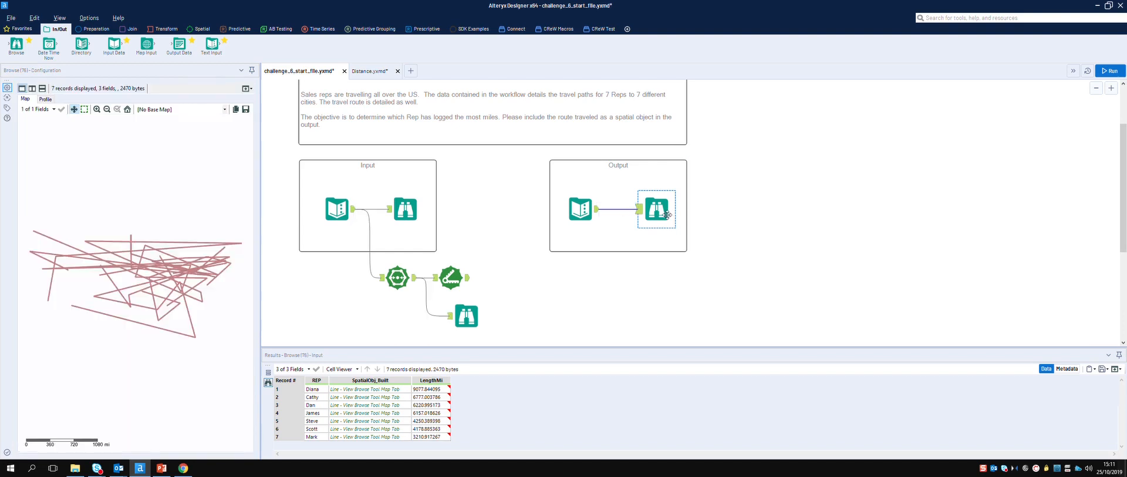
left_click(481, 322)
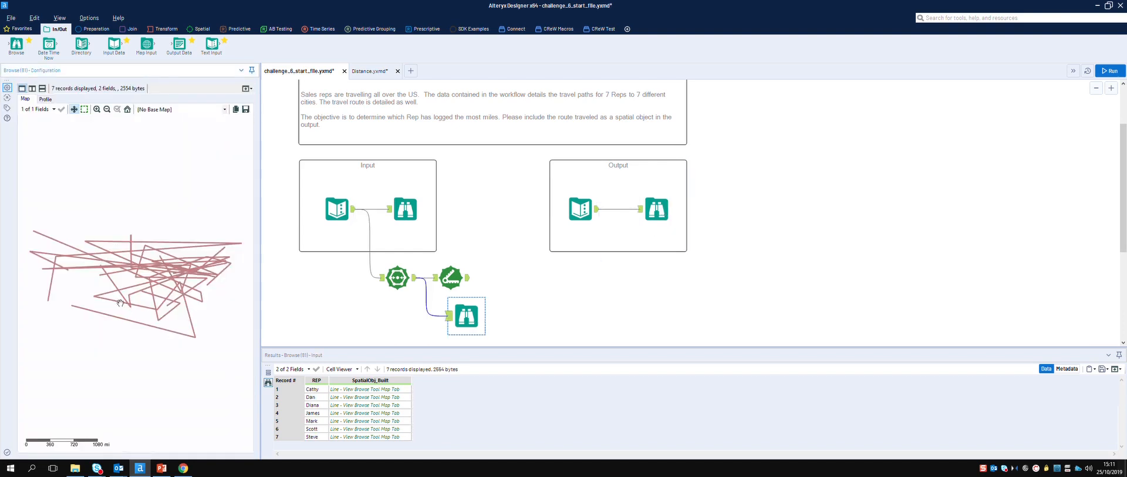
Insert a Spatial Info tool on the connection between the Poly-Build tool and its Browse tool
left_click(459, 275)
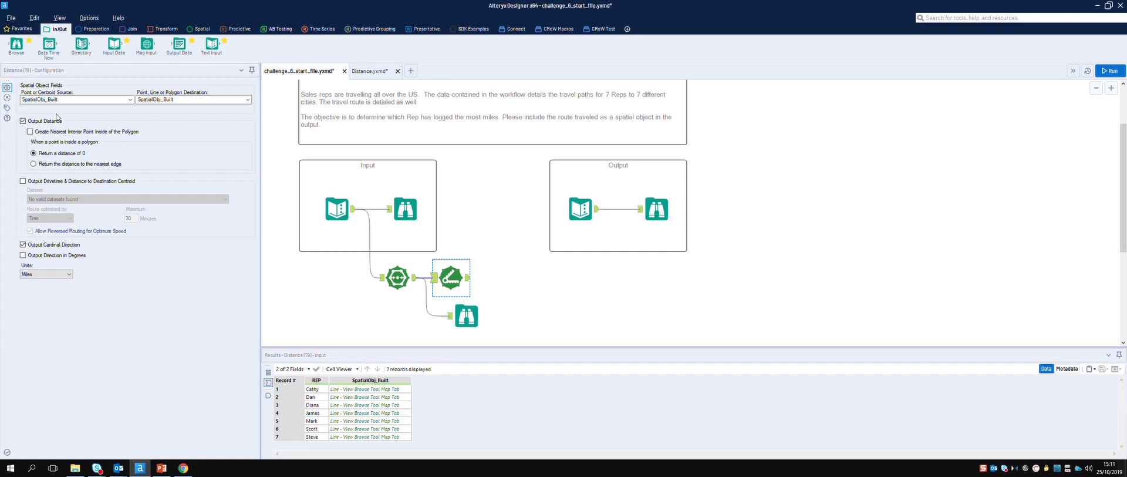
left_click(205, 29)
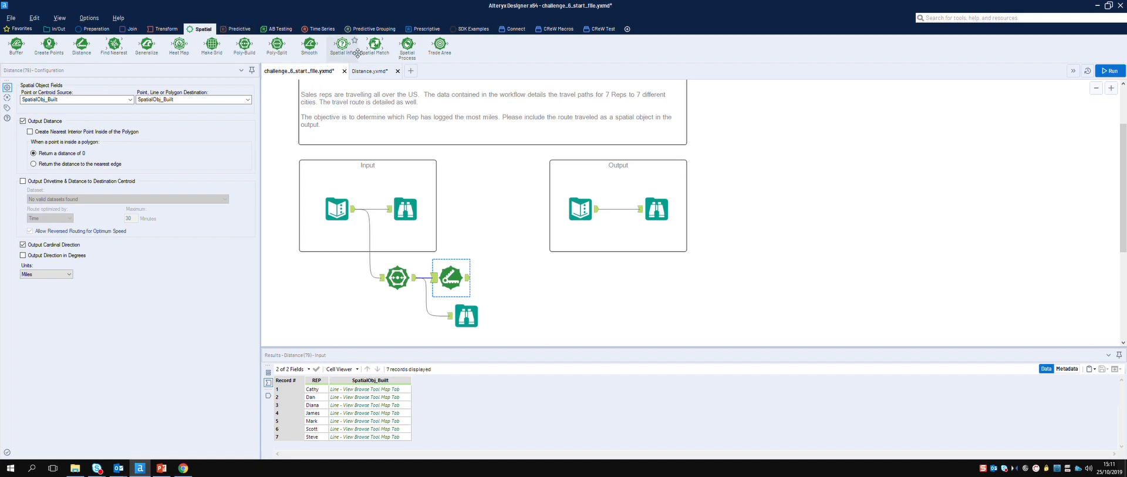
left_click_drag(351, 54, 458, 309)
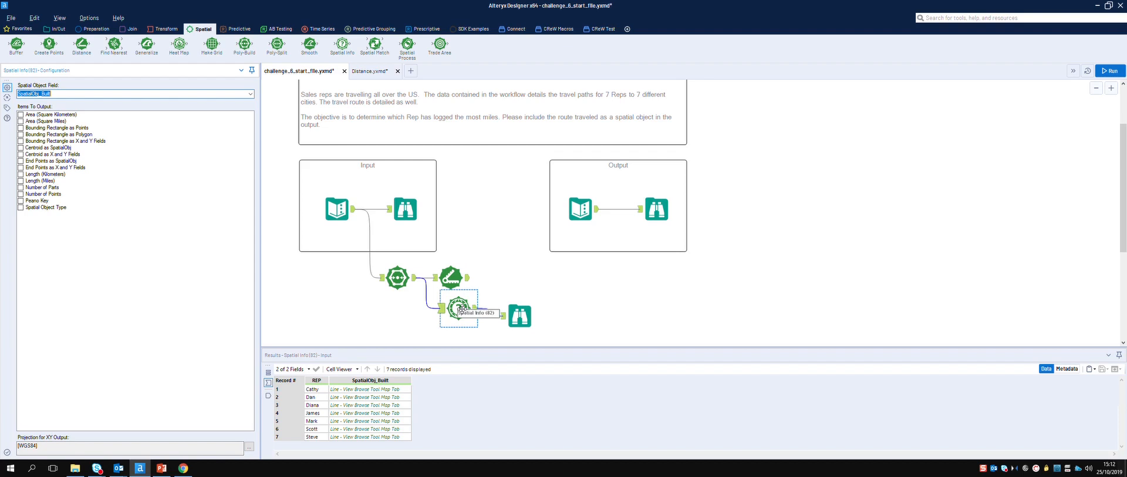
left_click(452, 279)
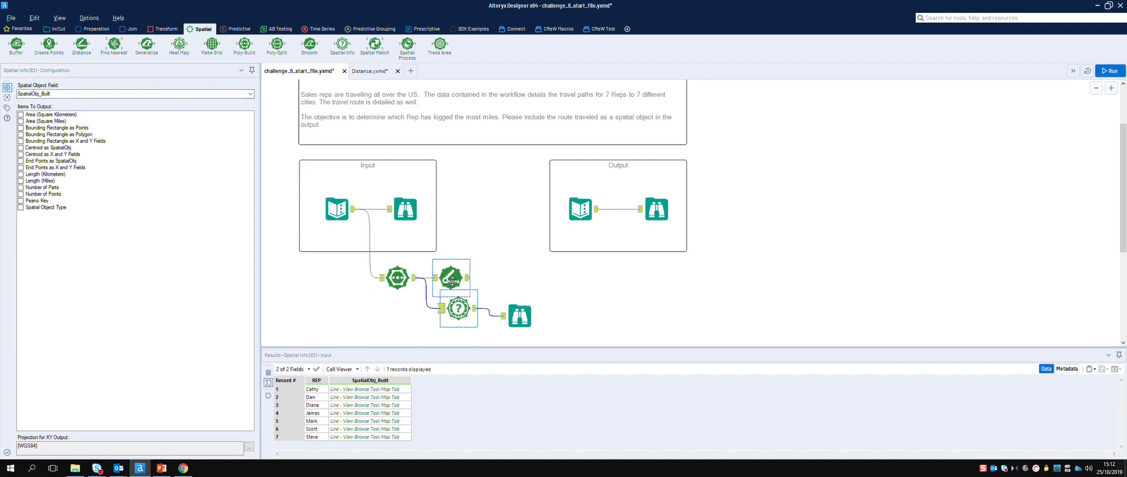
left_click(463, 314)
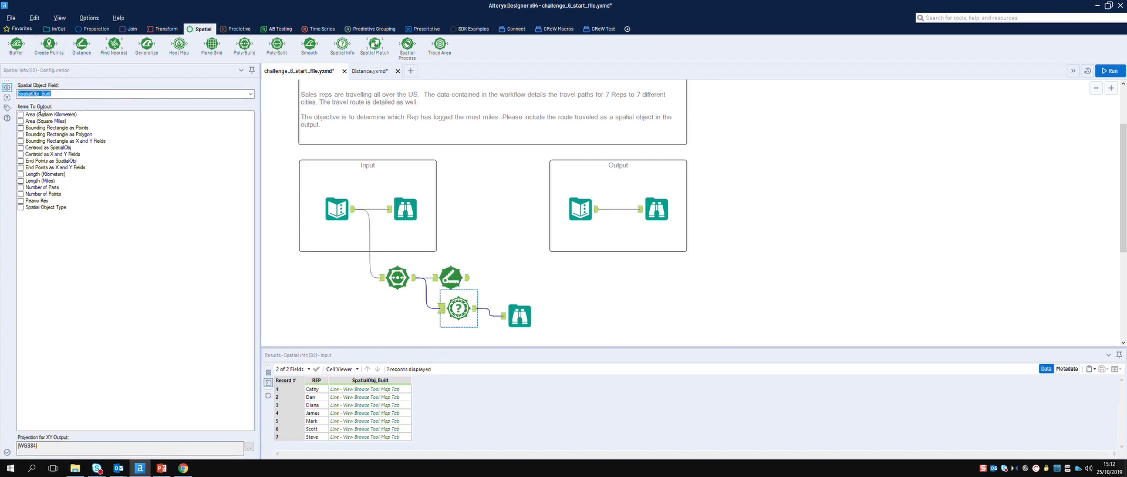
Have the Spatial Info tool output Length (Miles) for SpatialObj_Built and run the workflow
left_click(410, 292, "ctrl")
left_click(21, 181)
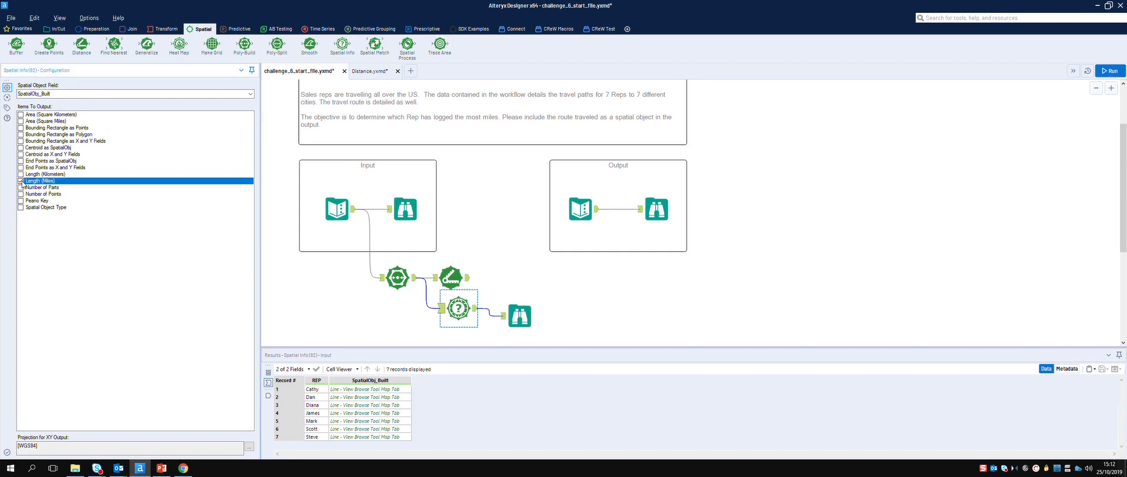
left_click(502, 285)
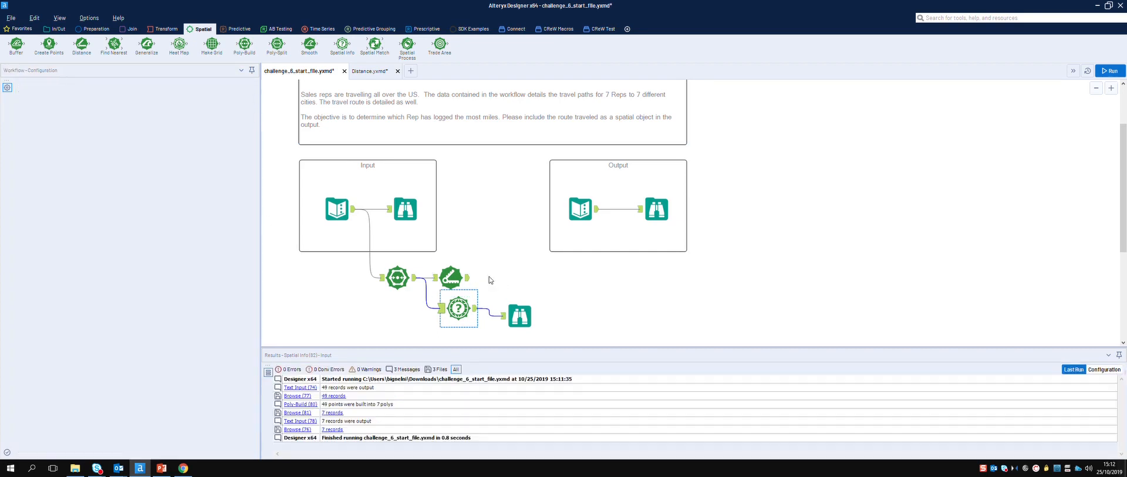
left_click(1109, 70)
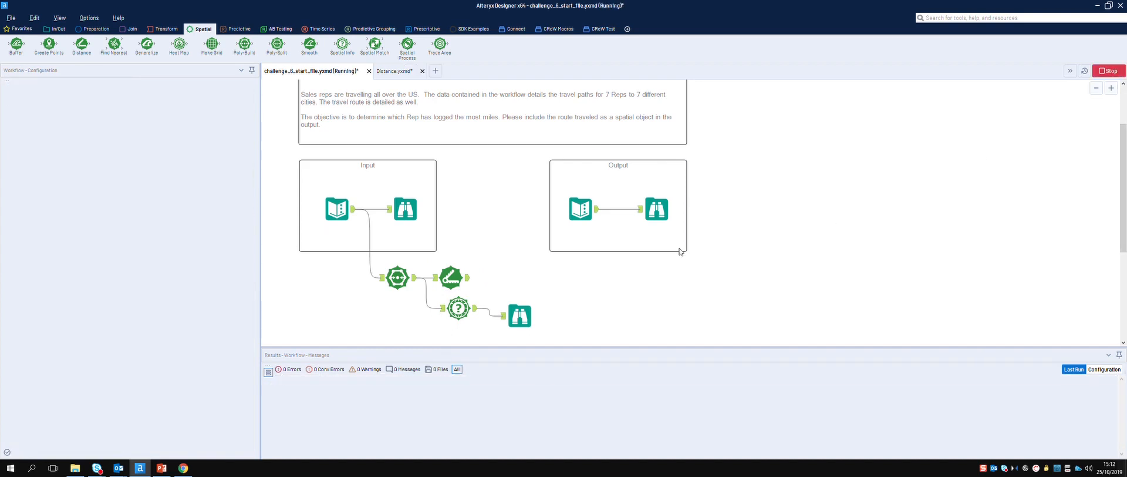
Compare the LengthMi values and record order in the new Browse tool with the expected output
left_click(523, 317)
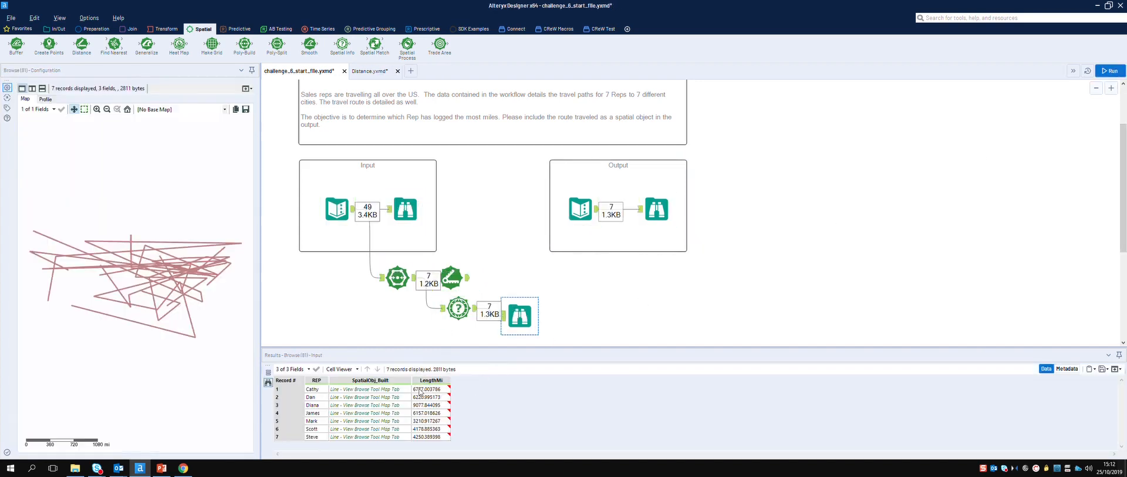
left_click(667, 213)
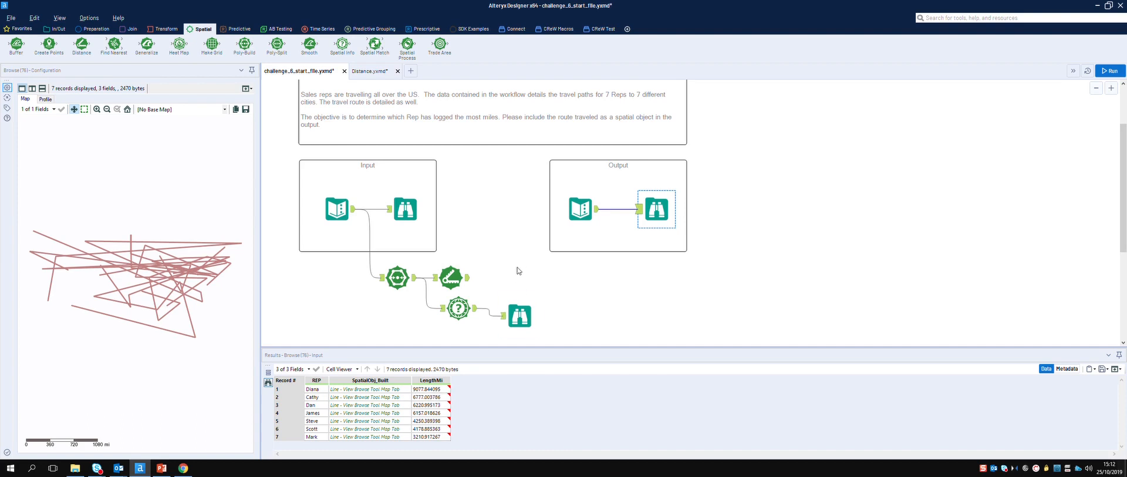
left_click(521, 325)
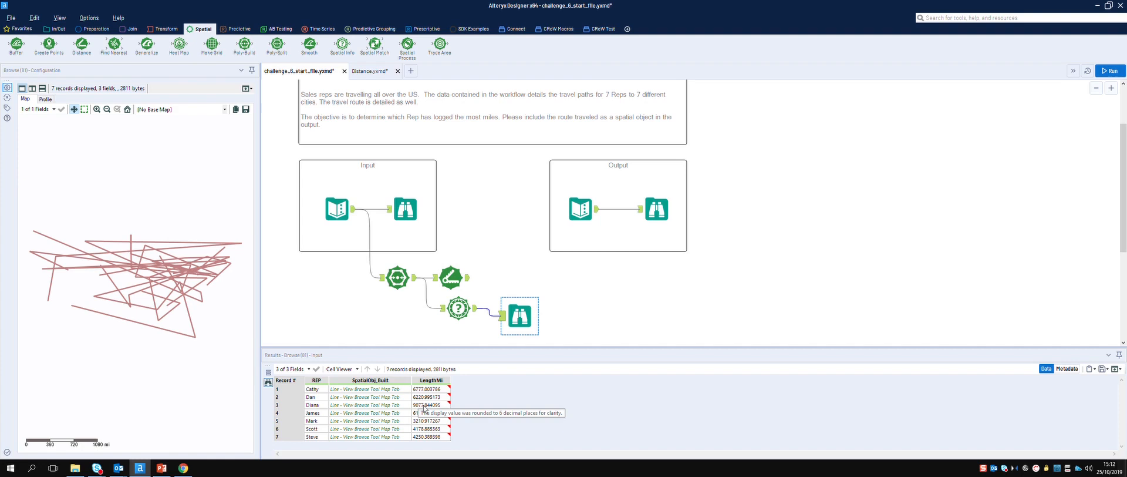
Insert a Sort tool between the Spatial Info and Browse tools and sort by LengthMi in descending order
left_click_drag(525, 318, 601, 318)
left_click(103, 28)
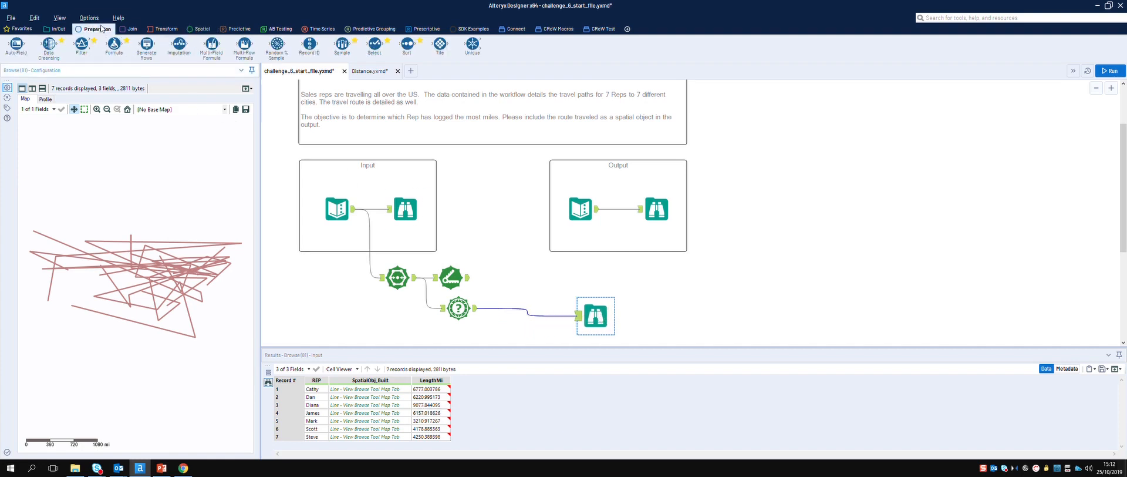
left_click_drag(407, 45, 536, 326)
left_click(72, 112)
left_click(58, 132)
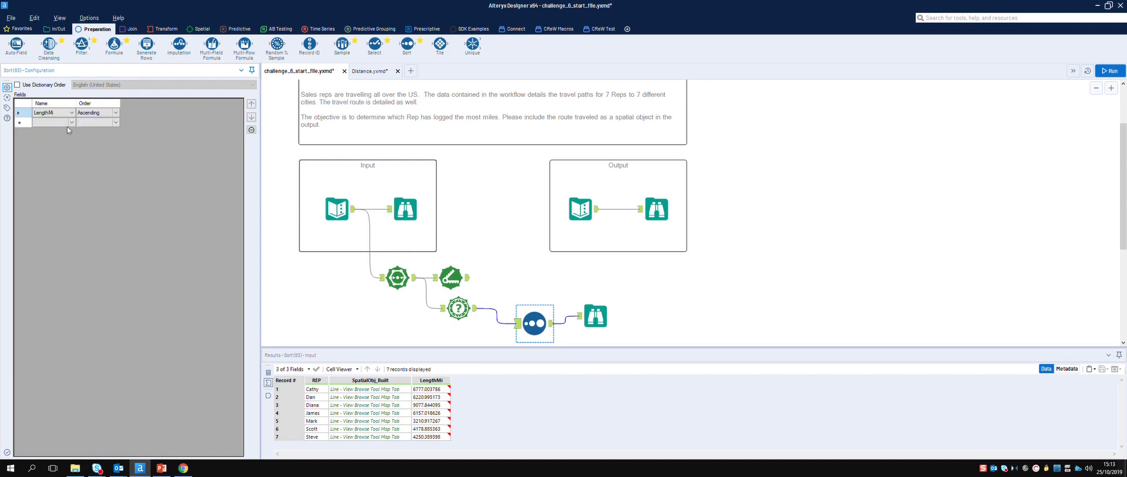
left_click(115, 113)
Run the workflow and compare the sorted routes and lengths with the expected output
left_click(664, 212)
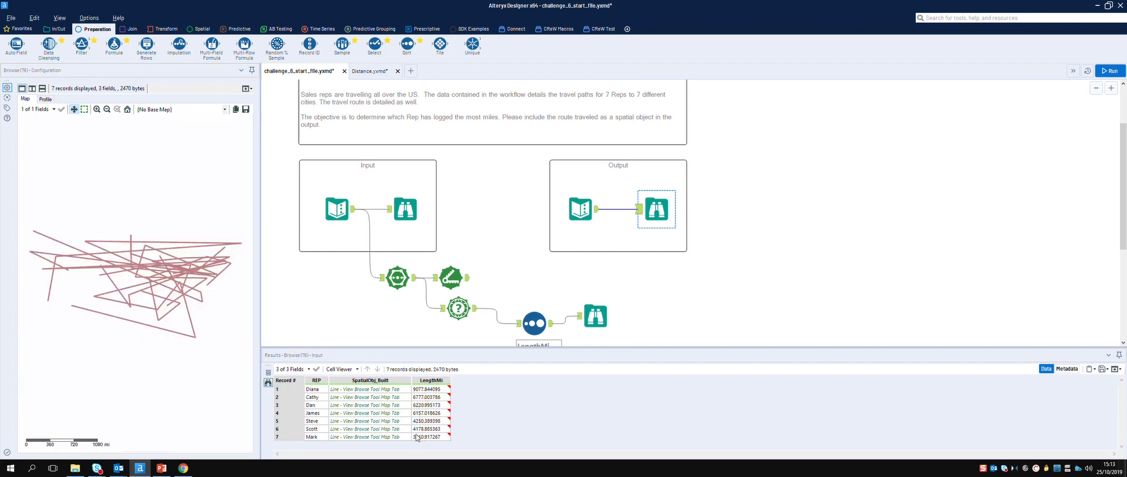
left_click(1112, 73)
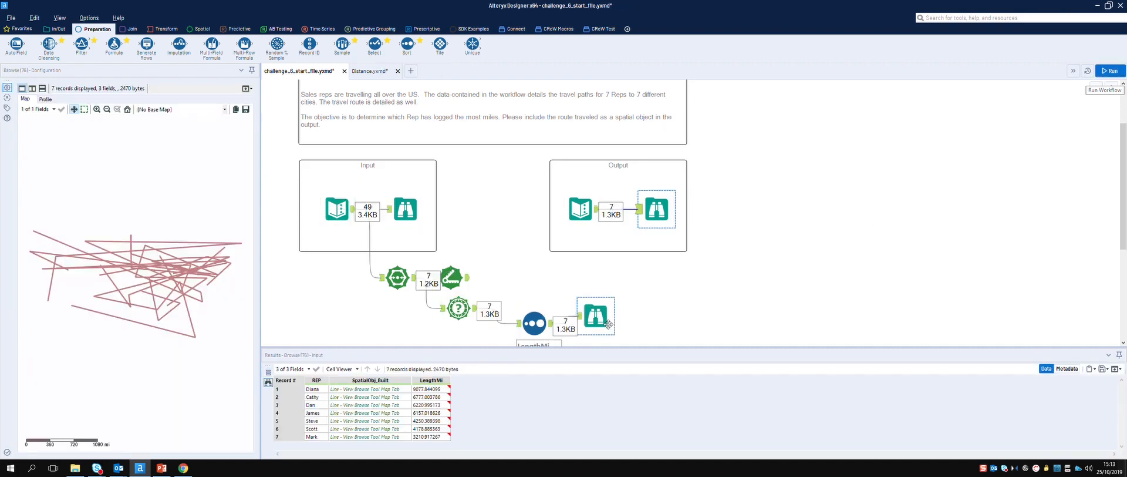
left_click(661, 219)
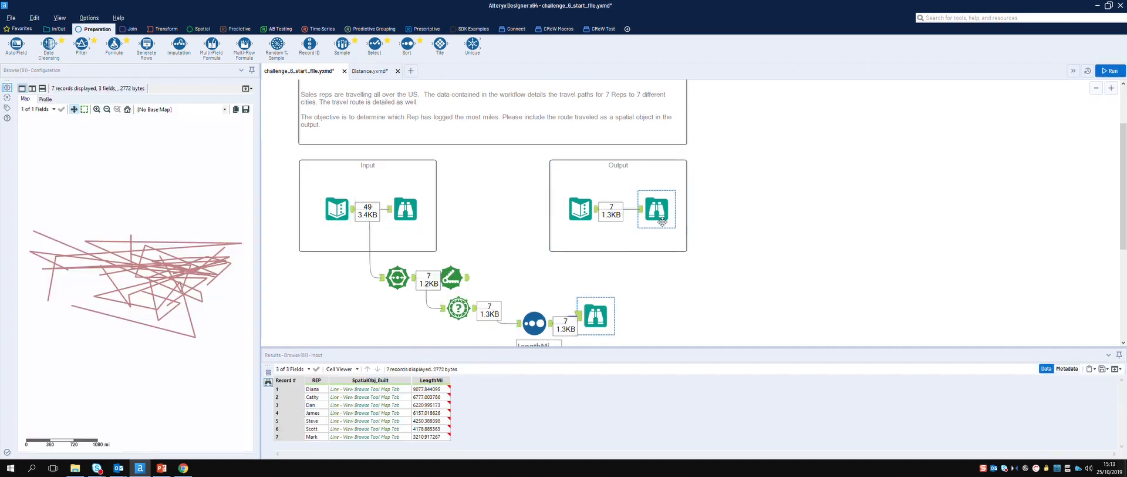
left_click(597, 316)
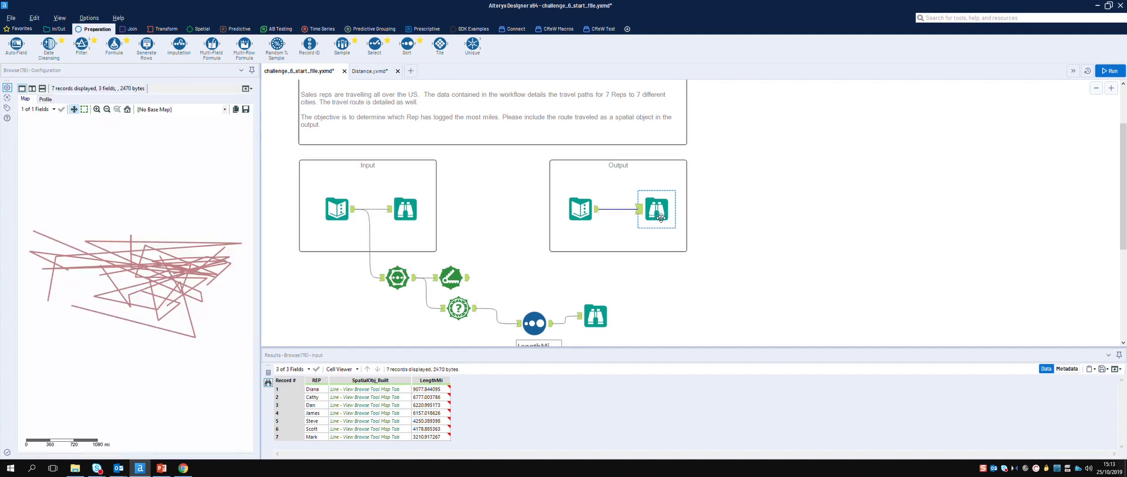
left_click(663, 213)
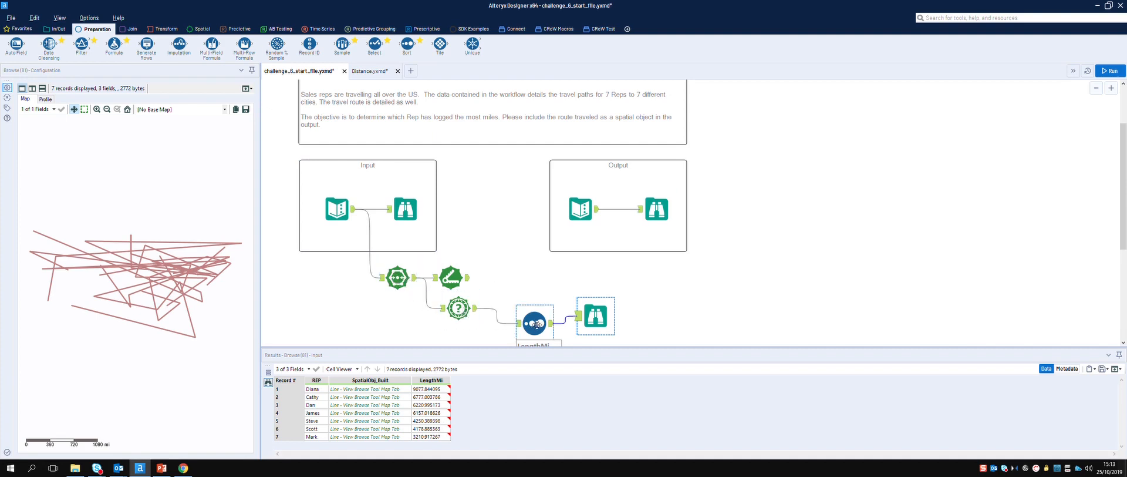
Delete the unused Distance tool connected to the Poly-Build output
left_click(456, 286)
key("Delete")
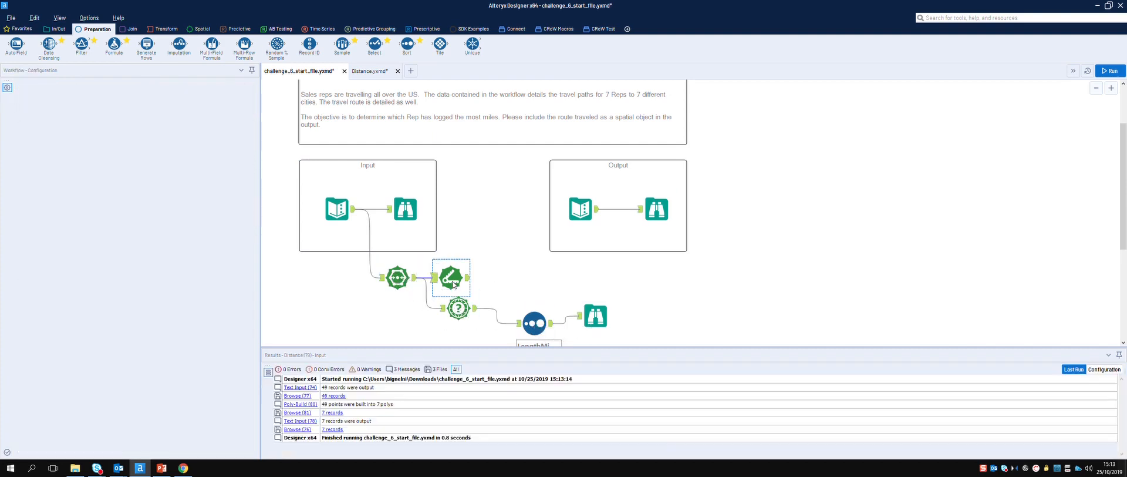